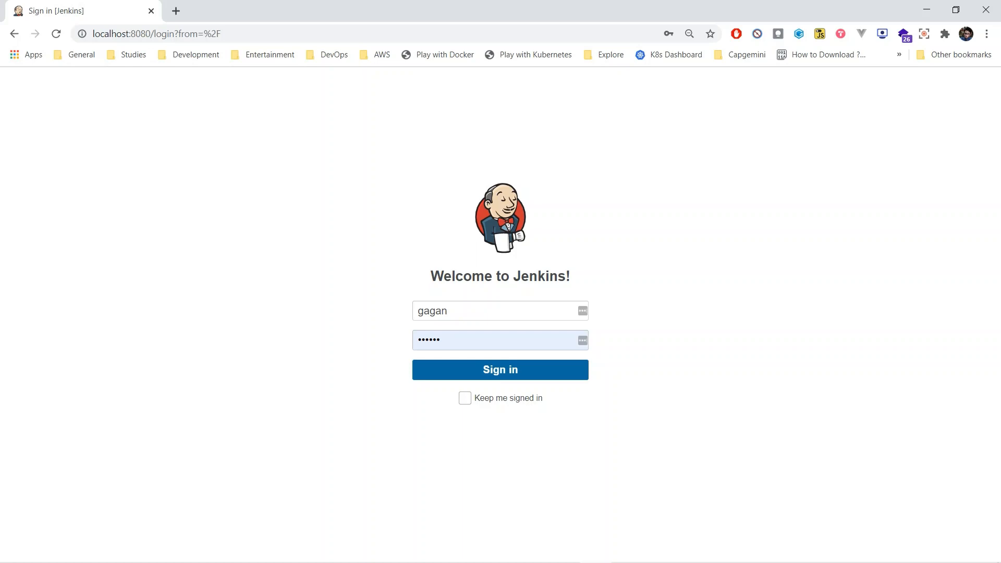
Open tomcat.apache.org in a new browser tab and go to the Tomcat 9 downloads page.
left_click(176, 10)
type("tomcat.apache.org")
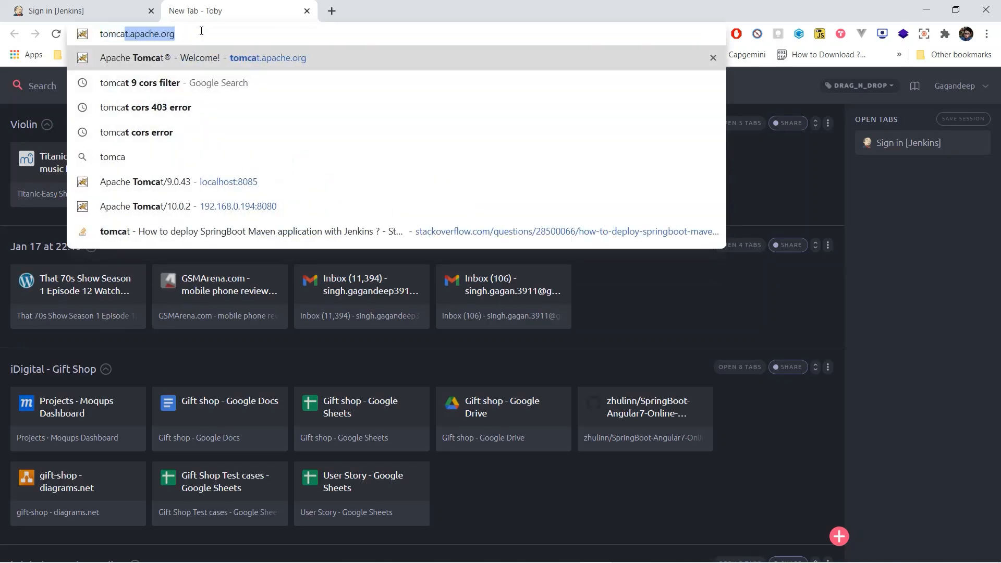
key("Return")
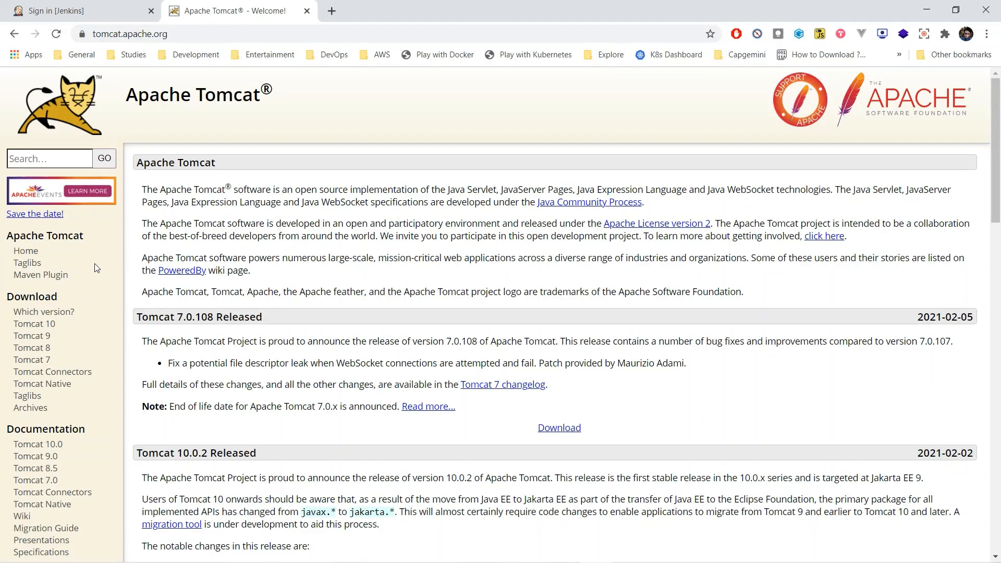
left_click(52, 338)
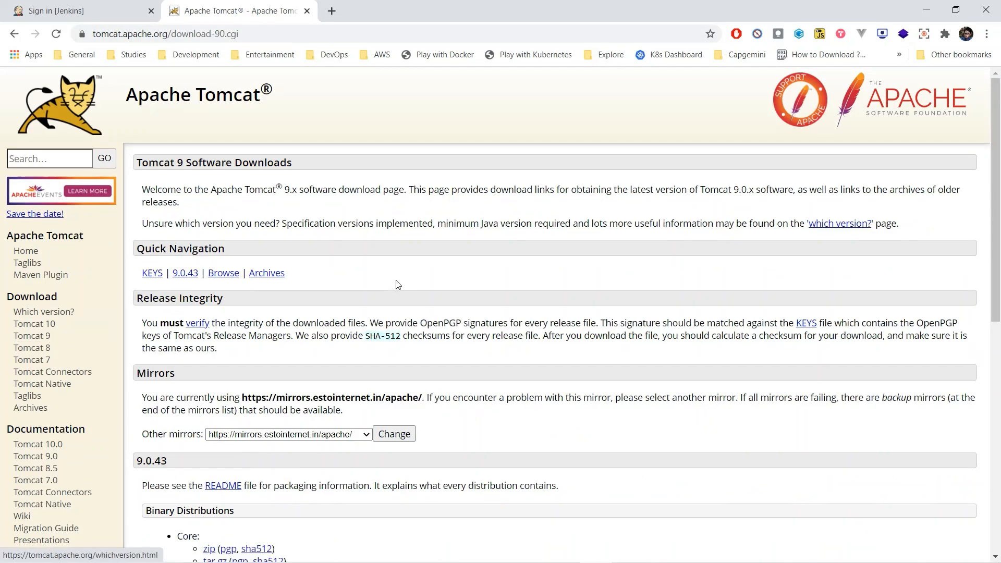
Download the 64-bit Windows zip of Tomcat 9.0.43 and save it in the Downloads folder under the suggested name.
scroll(398, 285, "down", 3)
scroll(323, 419, "down", 1)
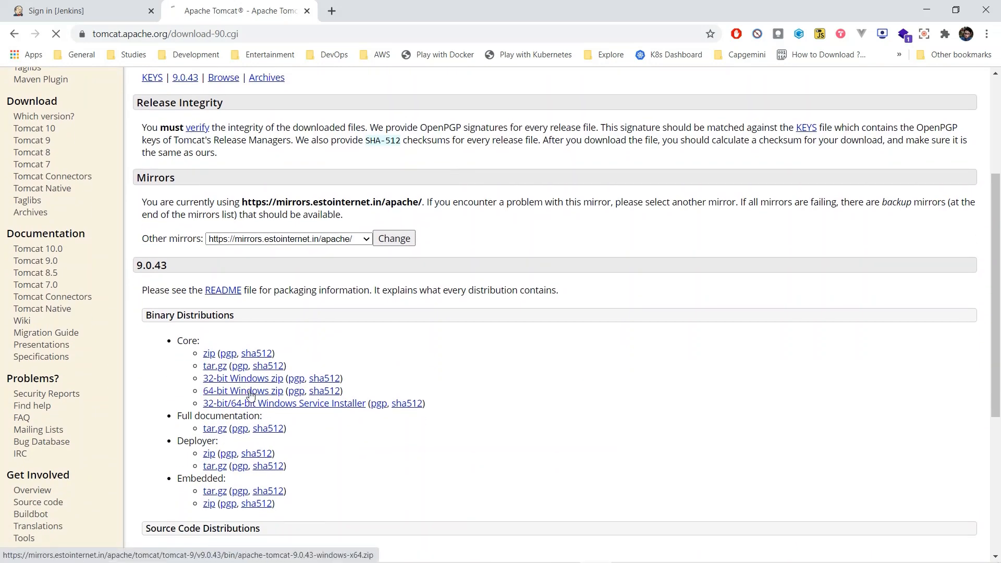
left_click(250, 395)
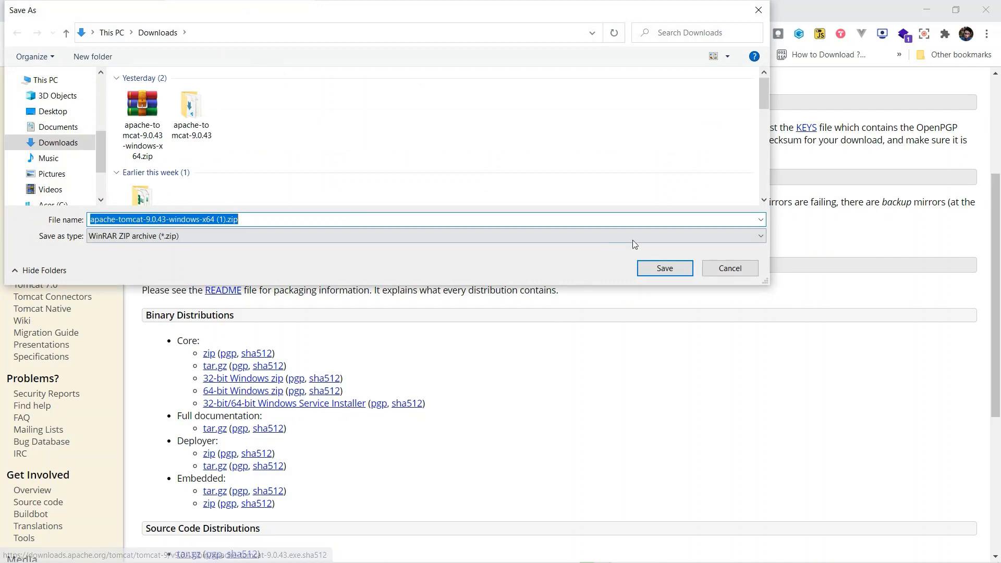
left_click(652, 269)
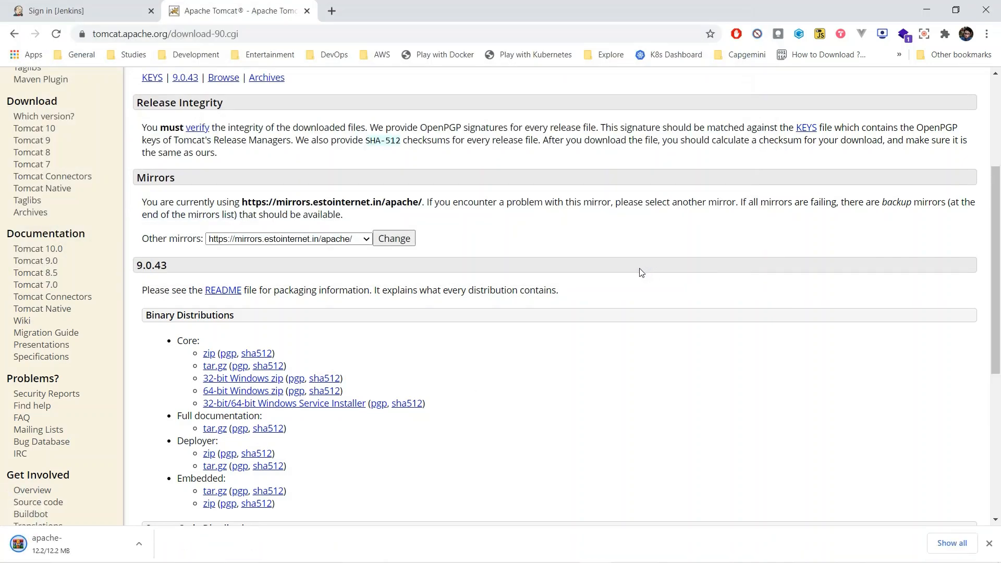
scroll(642, 270, "down", 6)
Switch to File Explorer and extract apache-tomcat-9.0.43-windows-x64.zip directly onto Local Disk (D:).
key("alt+Tab")
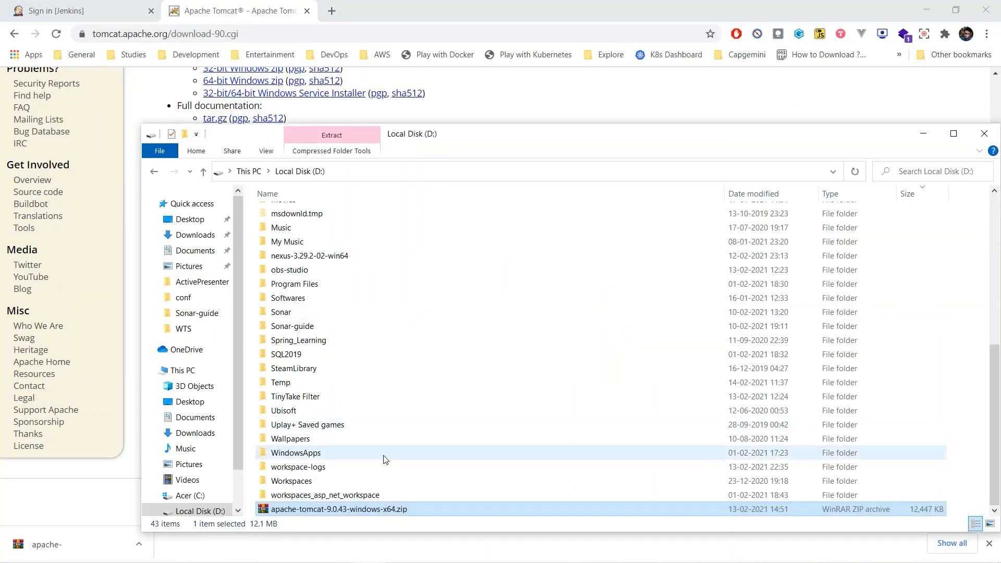
right_click(340, 510)
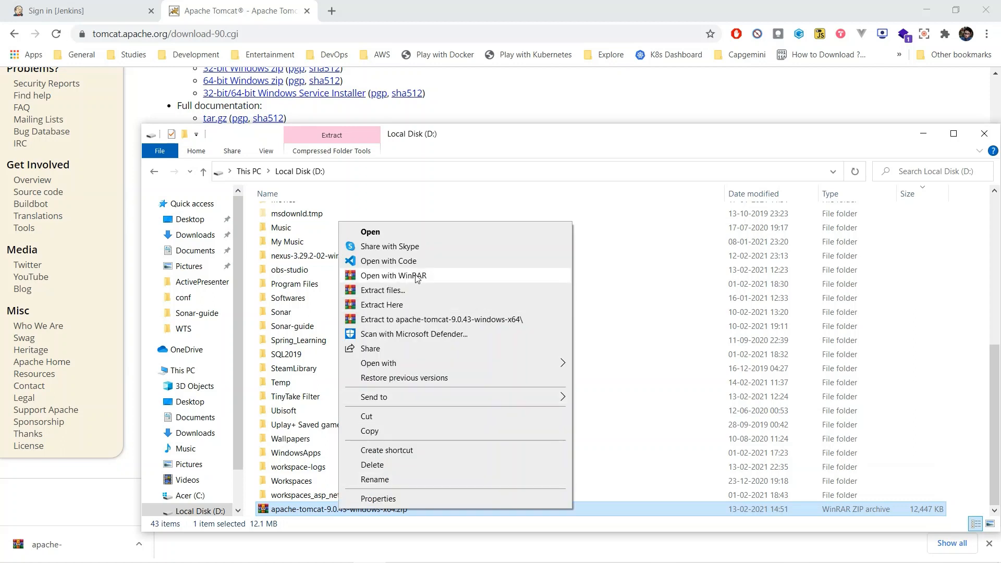
left_click(426, 305)
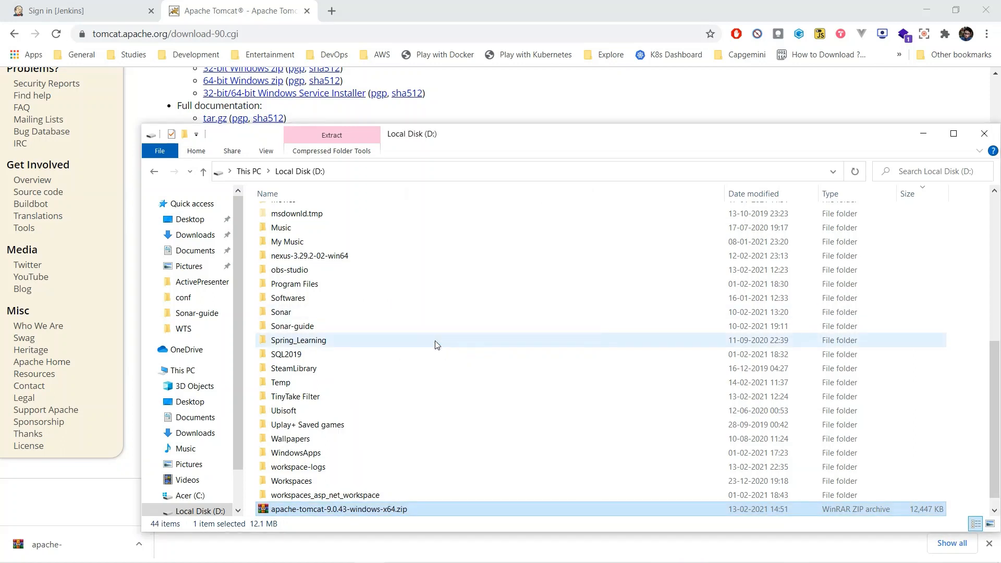
Start Tomcat by running startup.bat from the bin folder of the extracted apache-tomcat-9.0.43 folder.
left_click(345, 511)
double_click(344, 511)
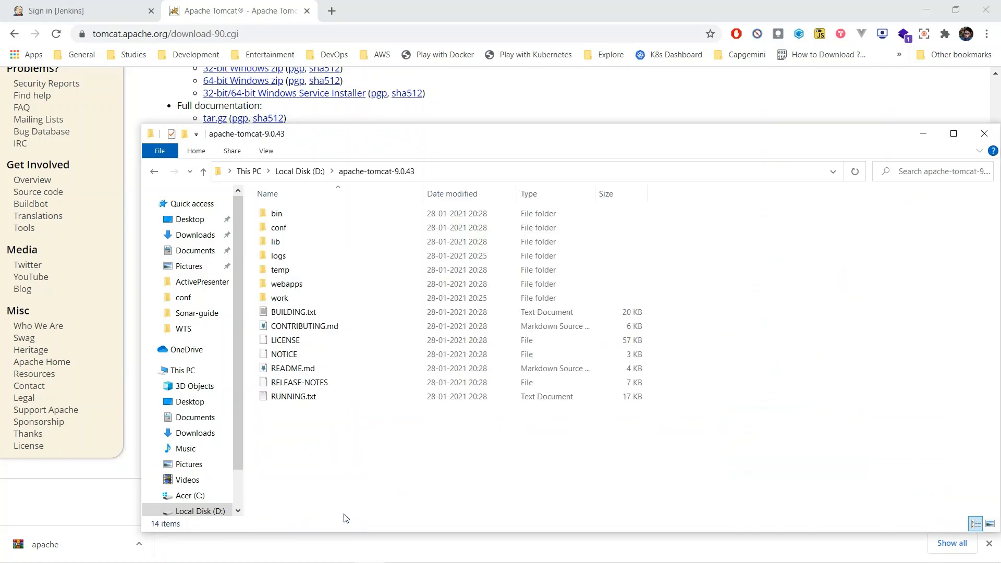
double_click(311, 221)
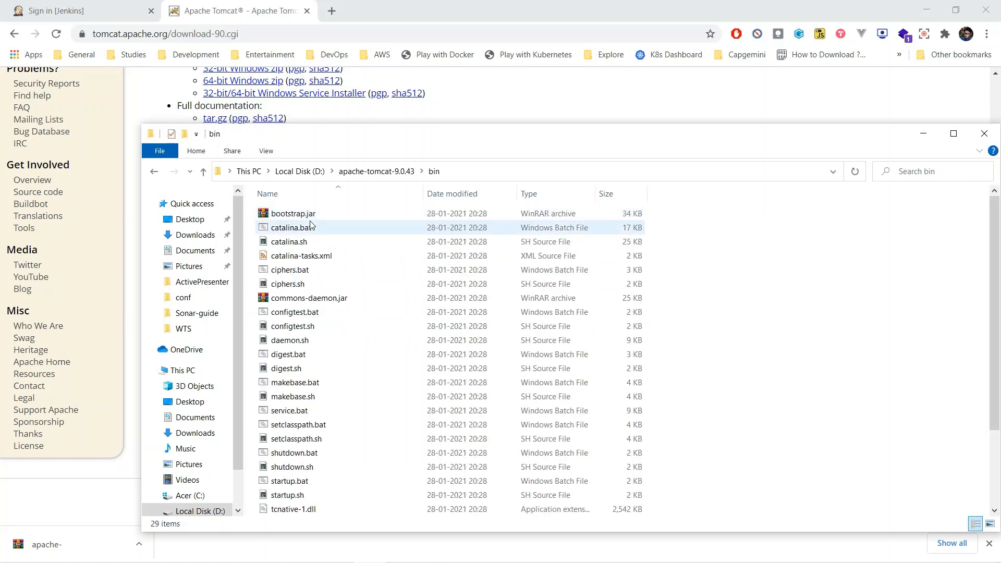
scroll(321, 328, "down", 3)
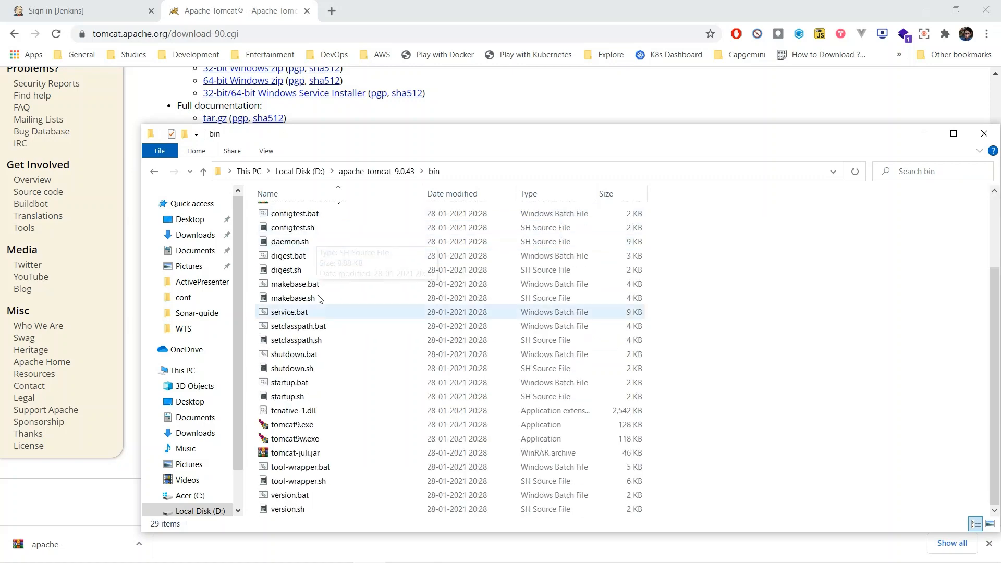
double_click(313, 384)
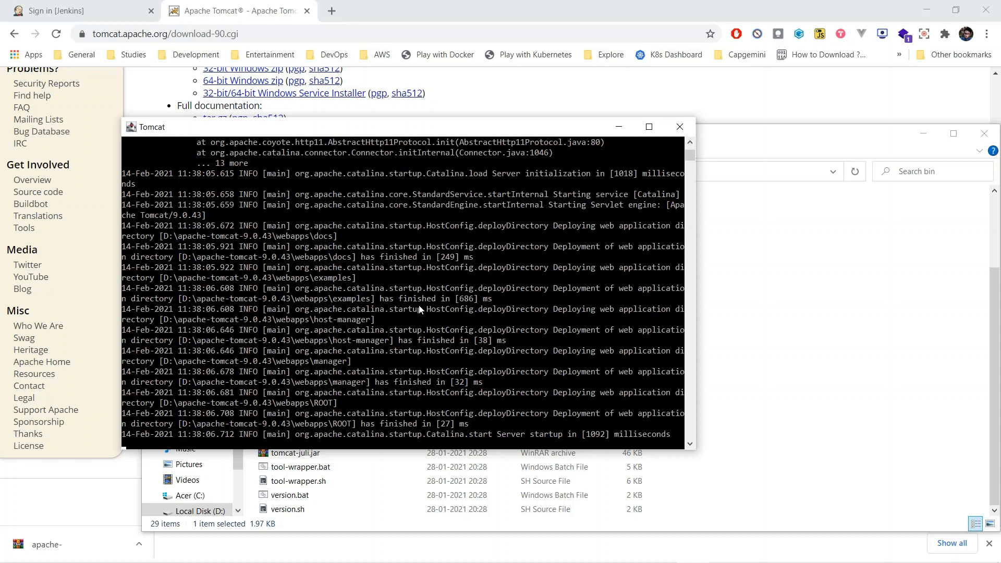
Open server.xml from the Tomcat conf folder in Visual Studio Code and search it for 8080.
left_click(821, 271)
left_click(382, 174)
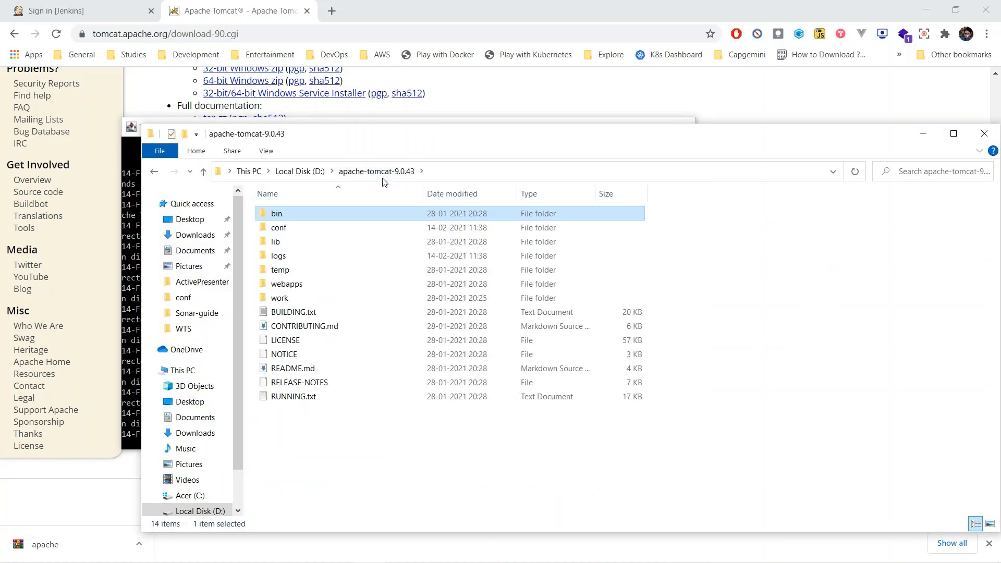
double_click(346, 228)
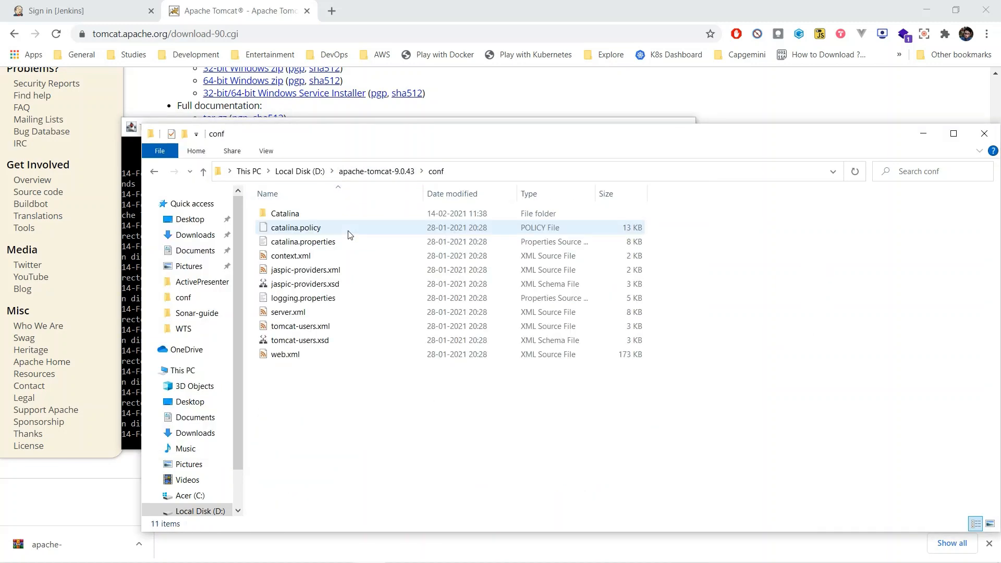
double_click(340, 313)
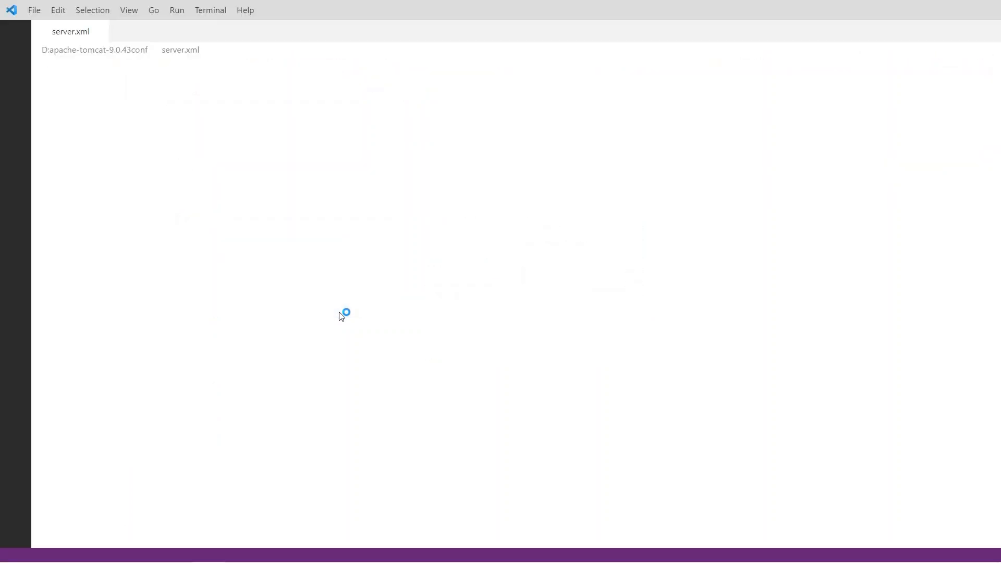
left_click(510, 278)
key("ctrl+f")
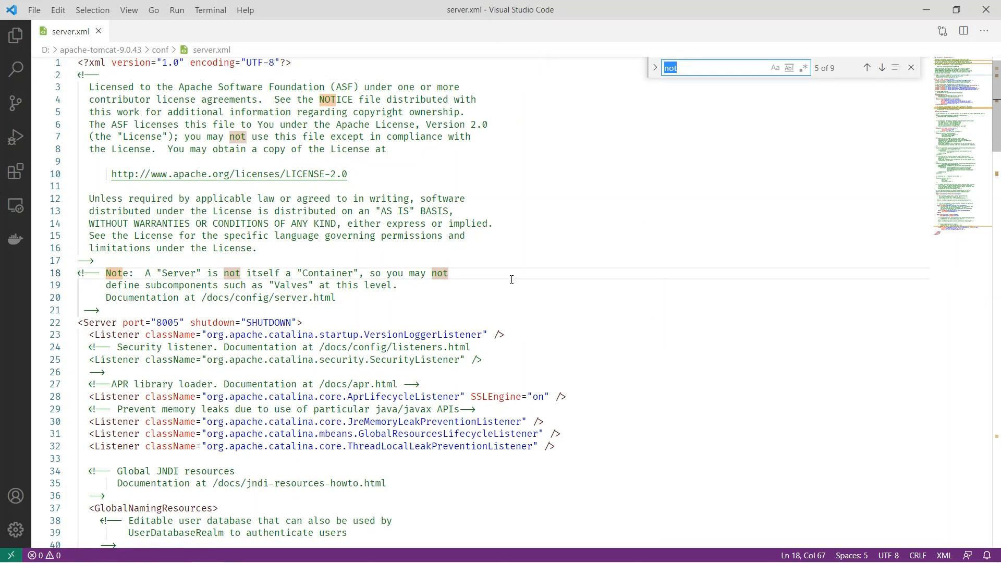
type("8080")
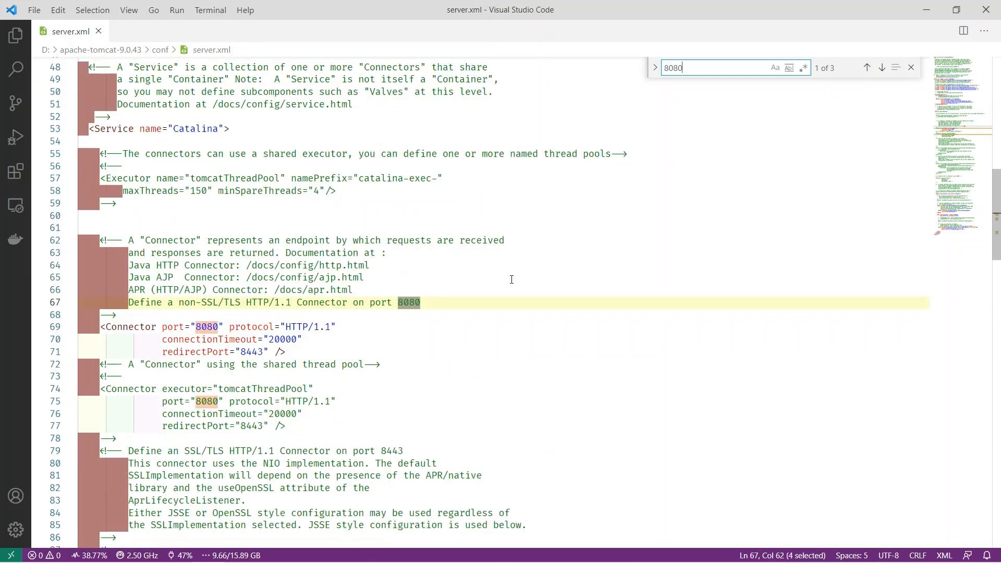
Set the active HTTP/1.1 Connector port to 8085 in server.xml, then save the file and close the editor.
left_click(247, 339)
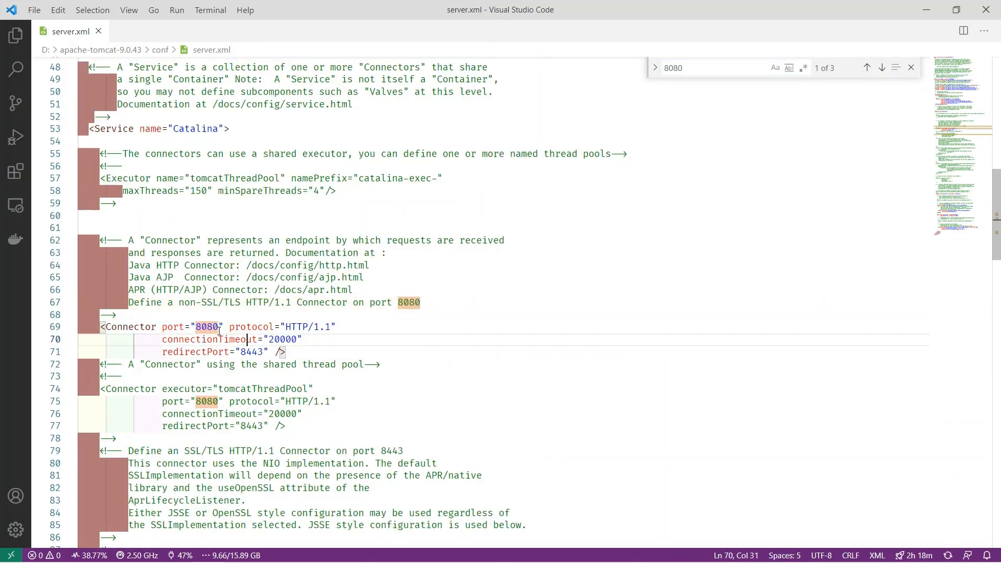
left_click_drag(220, 327, 214, 329)
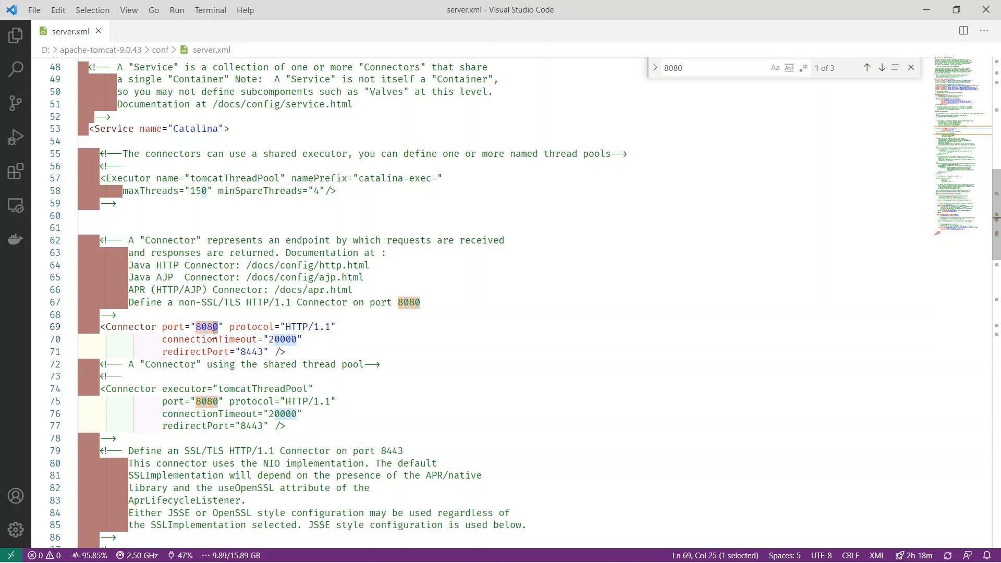
type("5")
left_click(431, 296)
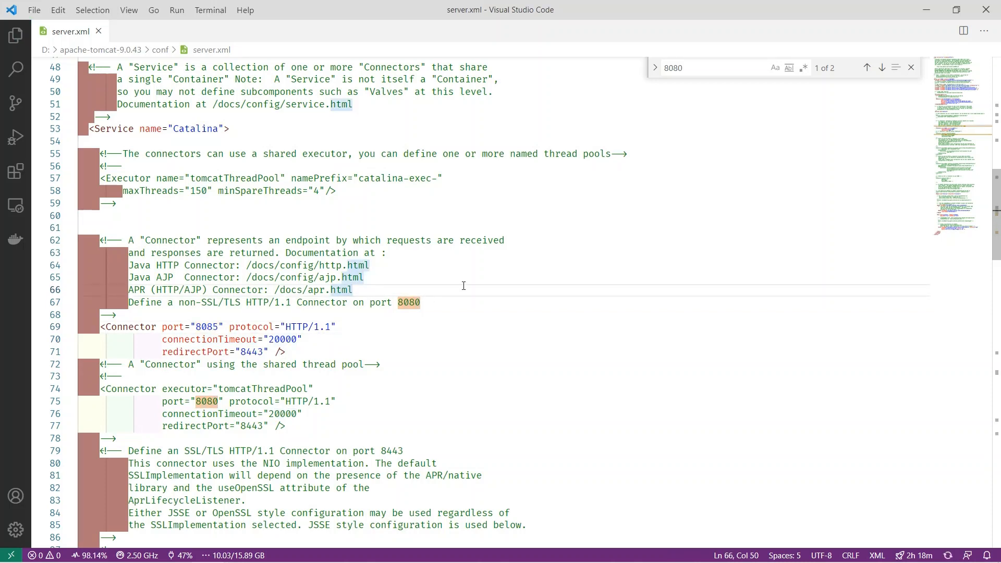
left_click(995, 6)
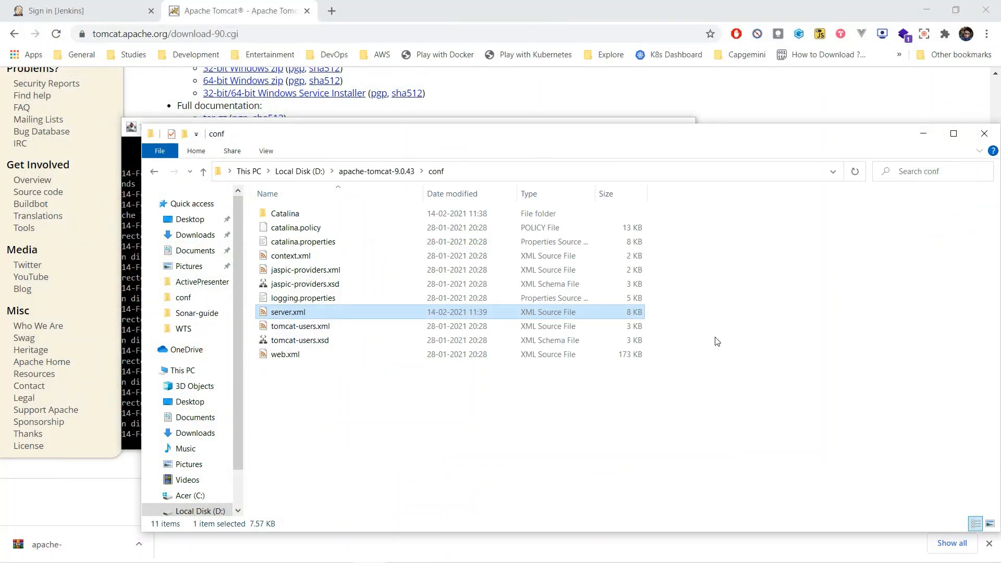
Stop the running Tomcat and start it again with startup.bat from the apache-tomcat-9.0.43 bin folder.
left_click_drag(405, 408, 543, 480)
left_click(397, 171)
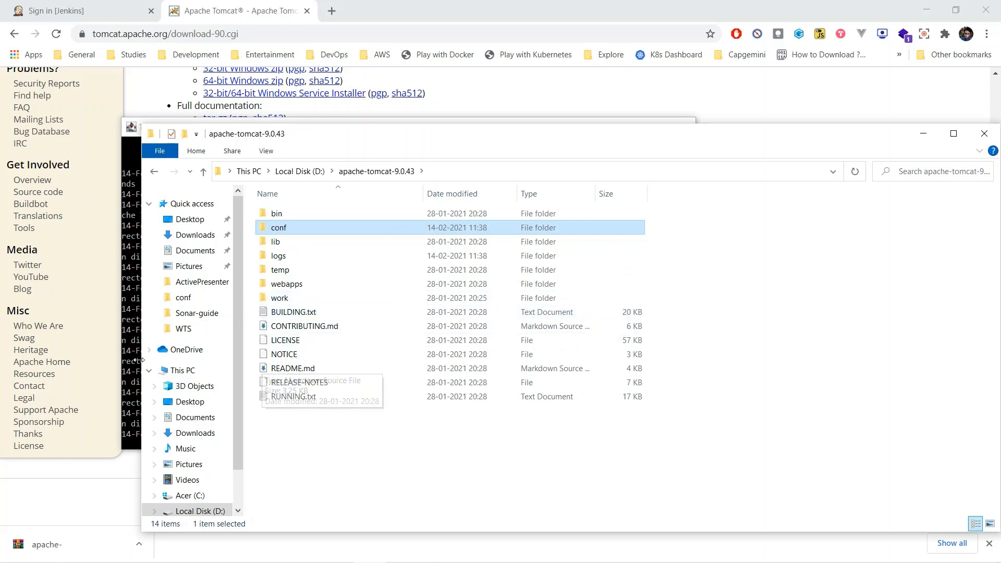
left_click(268, 193)
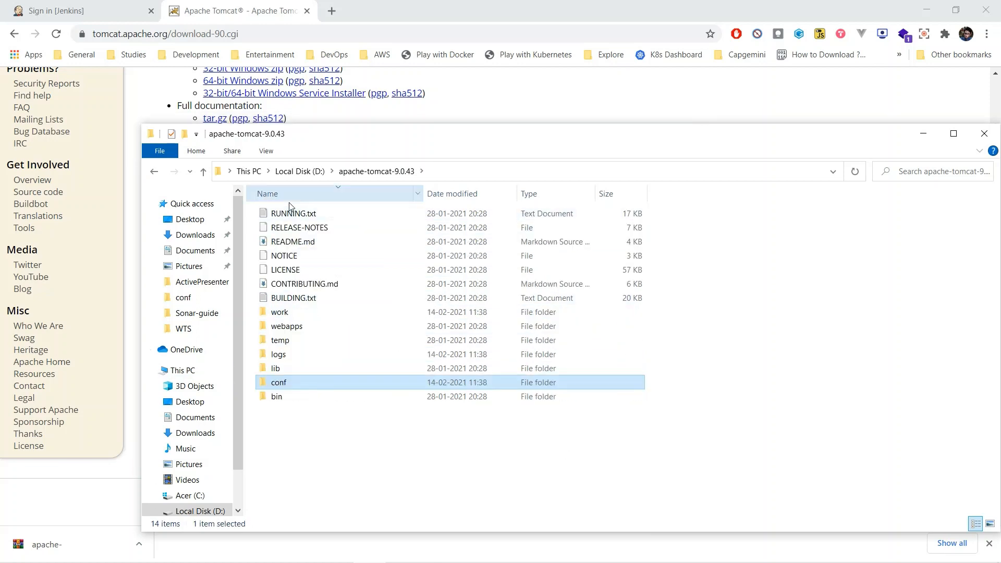
double_click(286, 396)
scroll(303, 307, "down", 3)
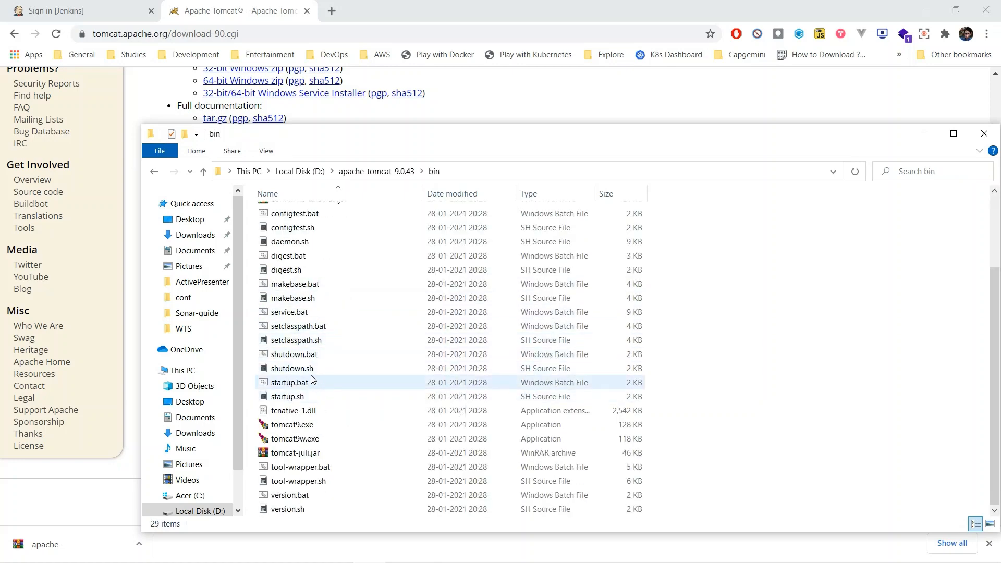
left_click(312, 383)
double_click(312, 382)
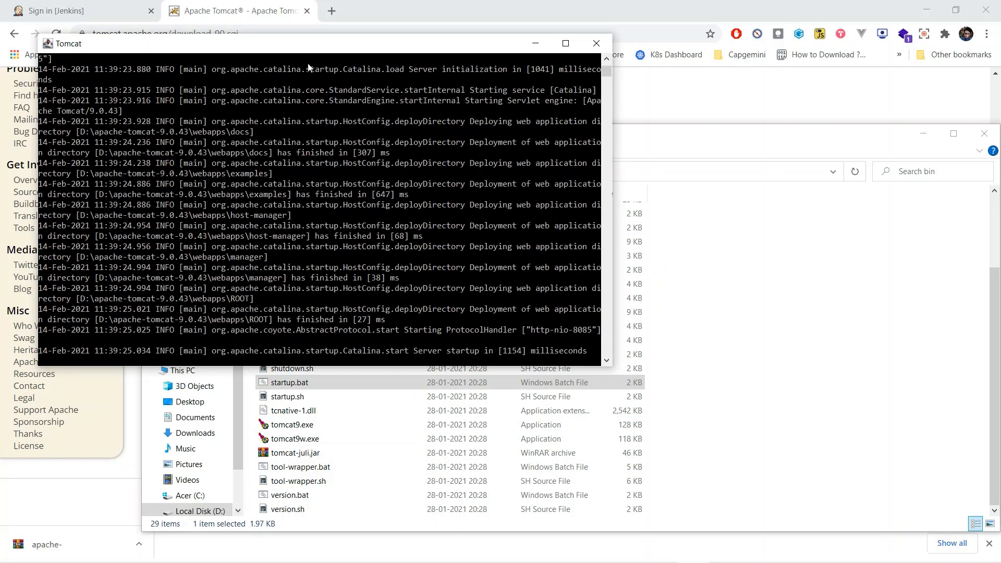
Open localhost:8085 in a new browser tab and dismiss the downloads bar.
left_click(332, 11)
type("localhost:4200")
left_click(201, 35)
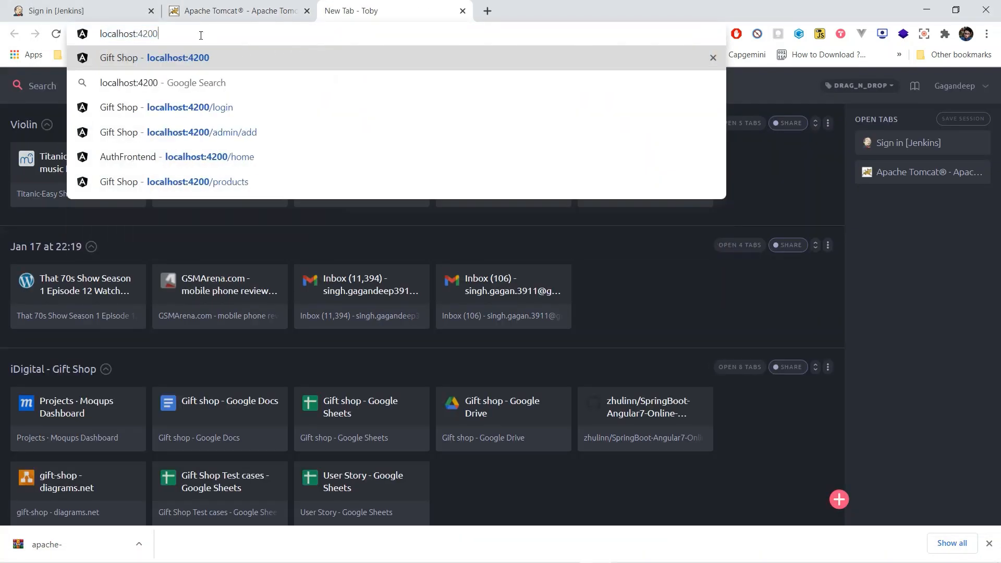
left_click_drag(201, 36, 145, 48)
key("BackSpace")
key("BackSpace")
type("8085")
key("Return")
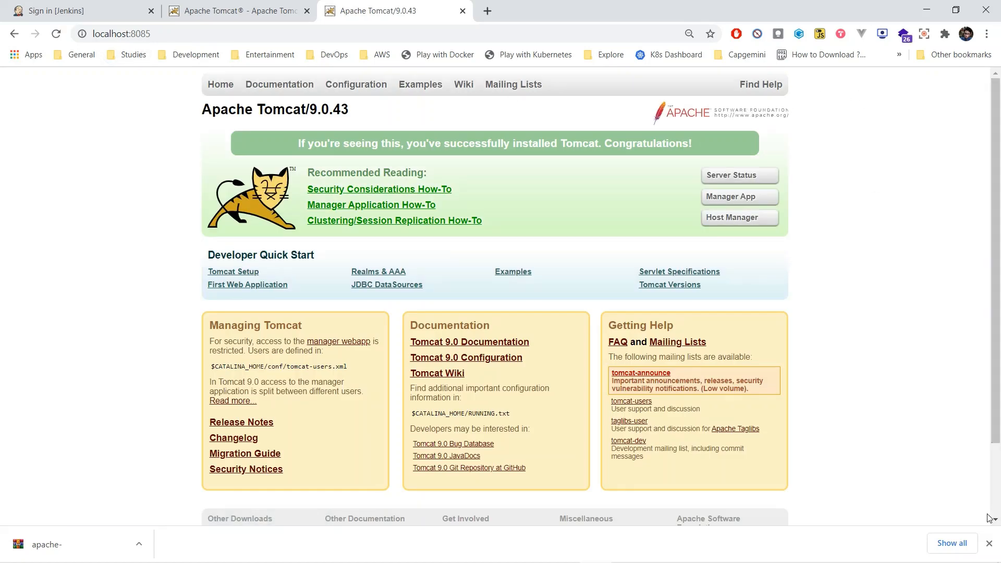
left_click(989, 543)
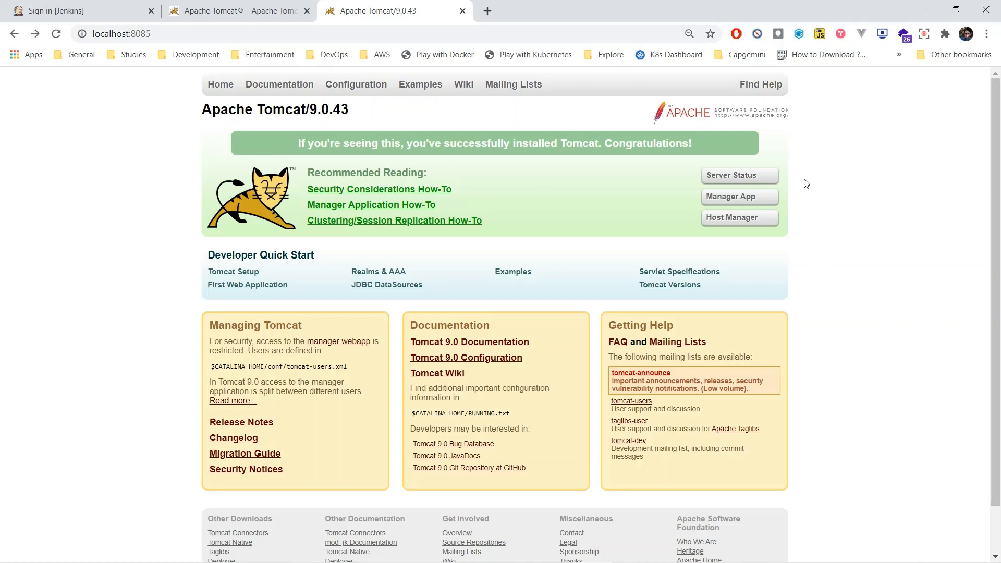
Open the Manager App, cancel its sign-in prompt and examine which configuration file the error page refers to.
left_click(764, 203)
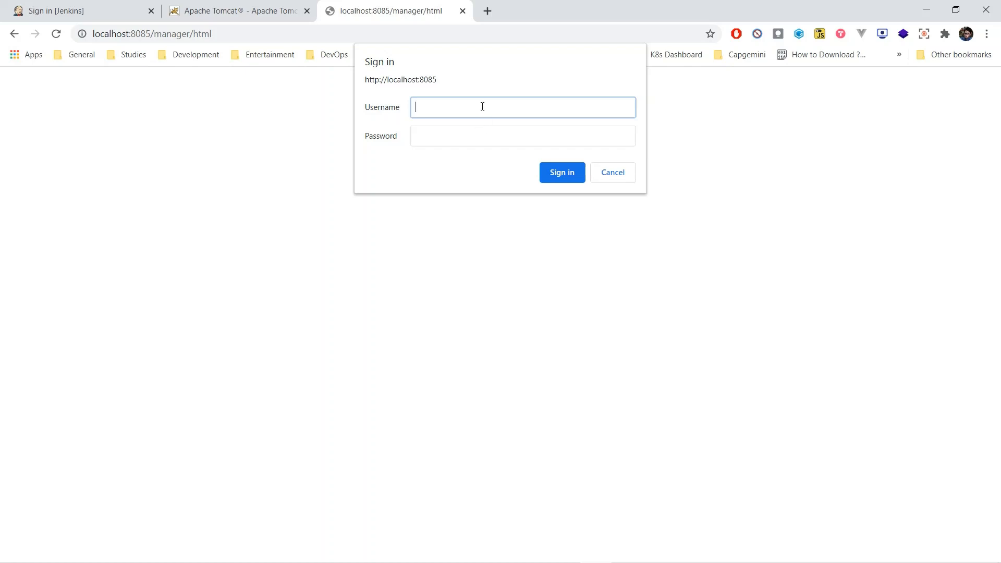
left_click(624, 172)
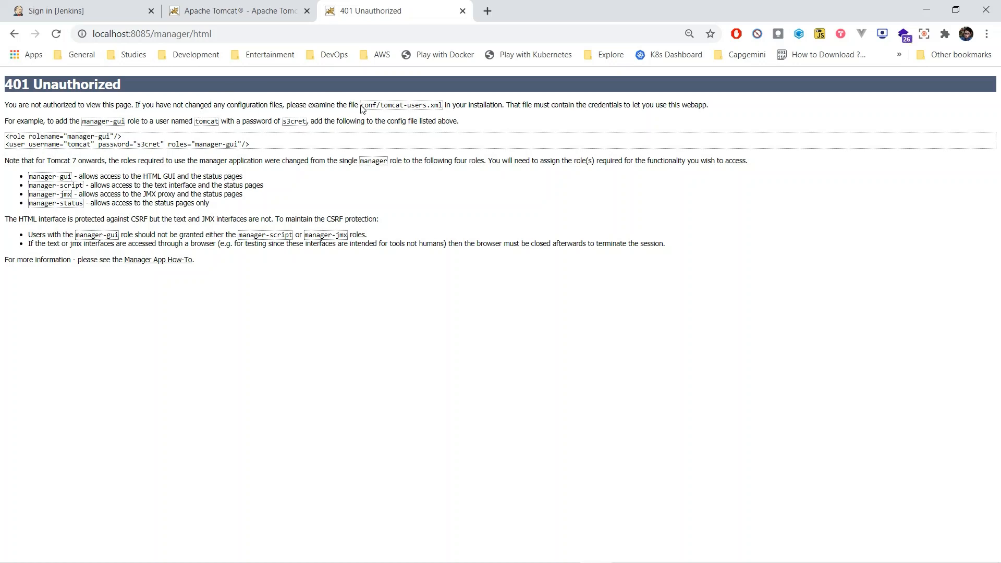
left_click_drag(362, 105, 439, 108)
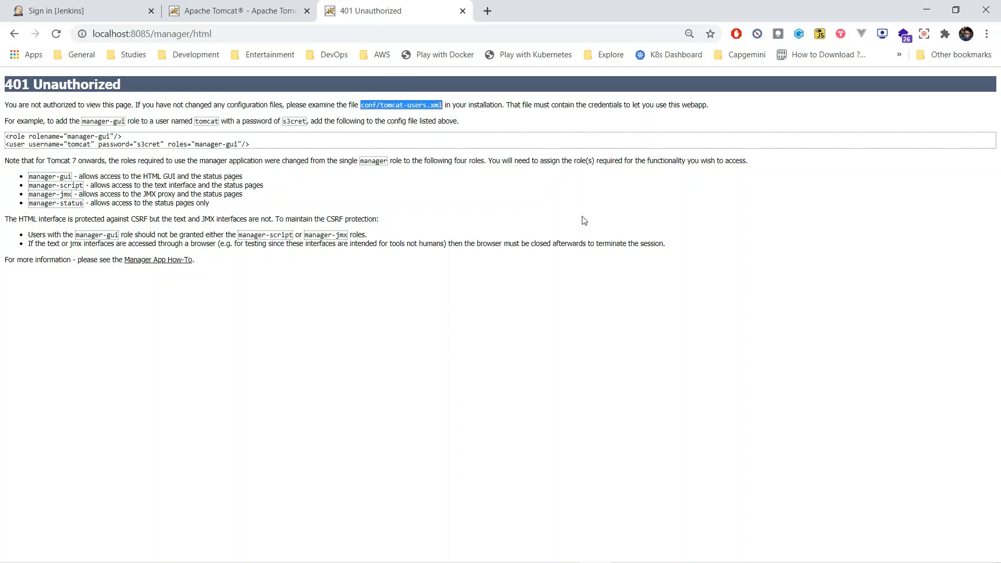
left_click(595, 206)
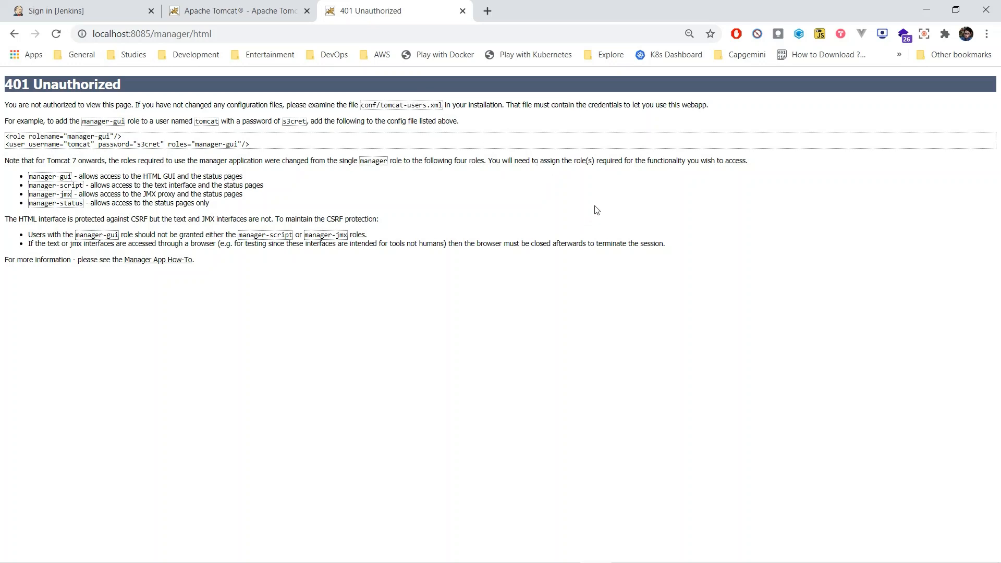
Switch to File Explorer and open tomcat-users.xml from the conf folder of apache-tomcat-9.0.43.
key("alt+Tab")
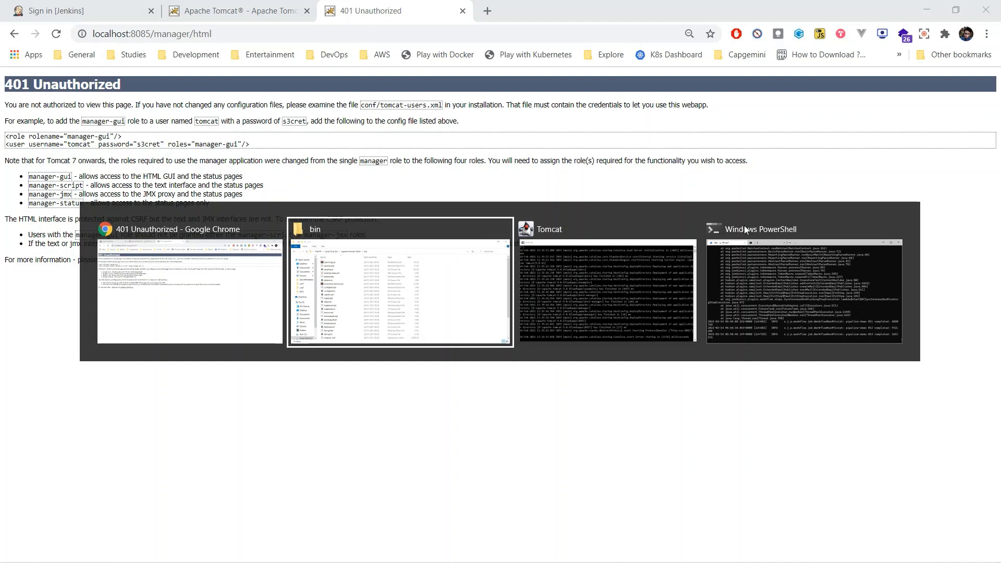
left_click(240, 183)
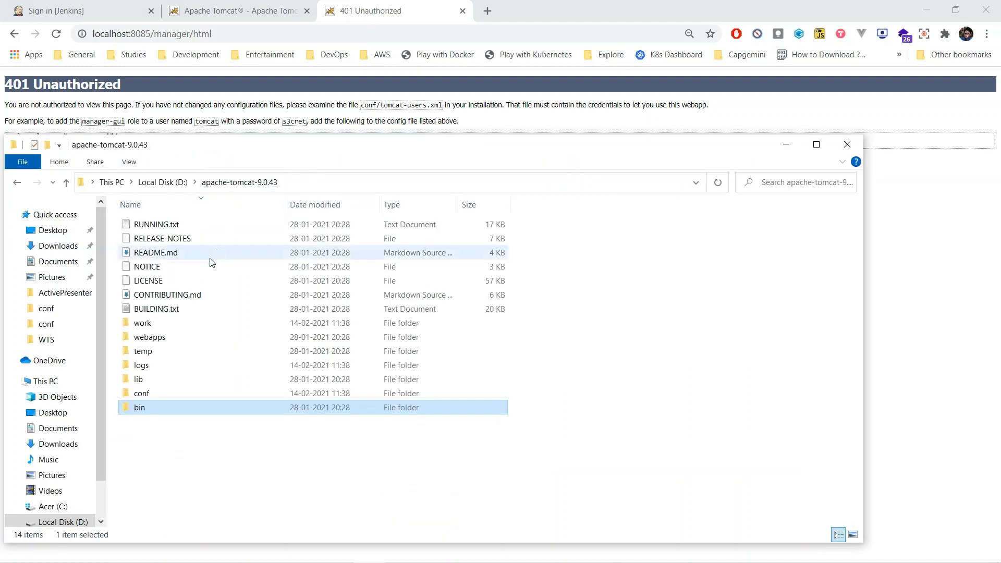
double_click(151, 393)
left_click(172, 343)
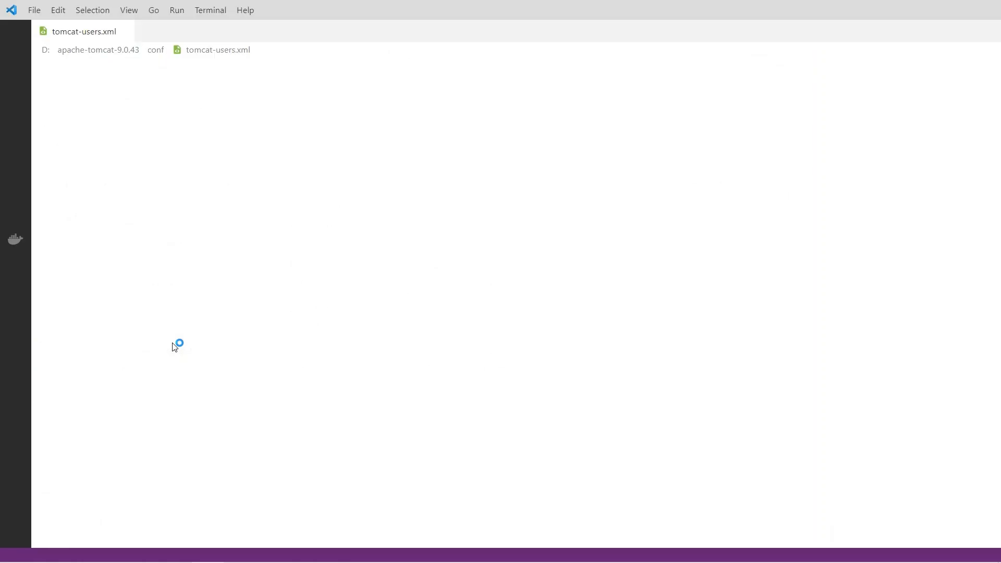
Add a user deployer with its password and the roles manager-gui,manager-script above the closing tomcat-users tag, then save the file and close the editor.
scroll(186, 374, "down", 5)
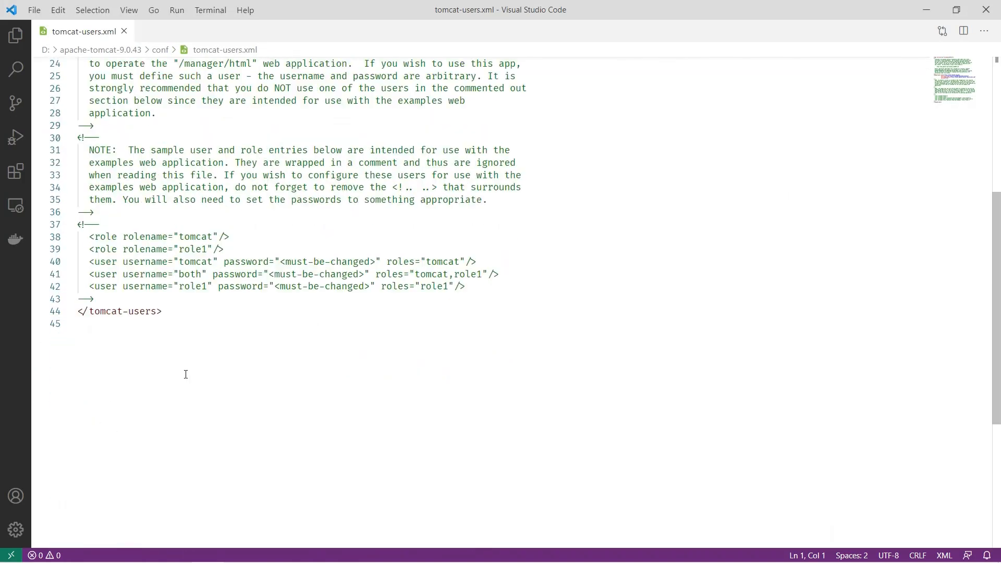
left_click(325, 301)
key("Return")
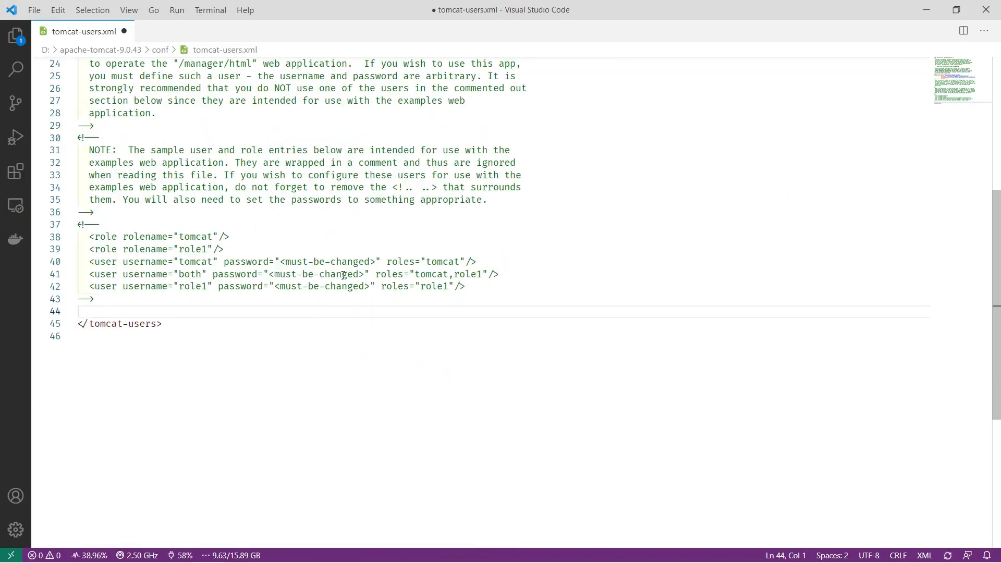
key("ctrl+v")
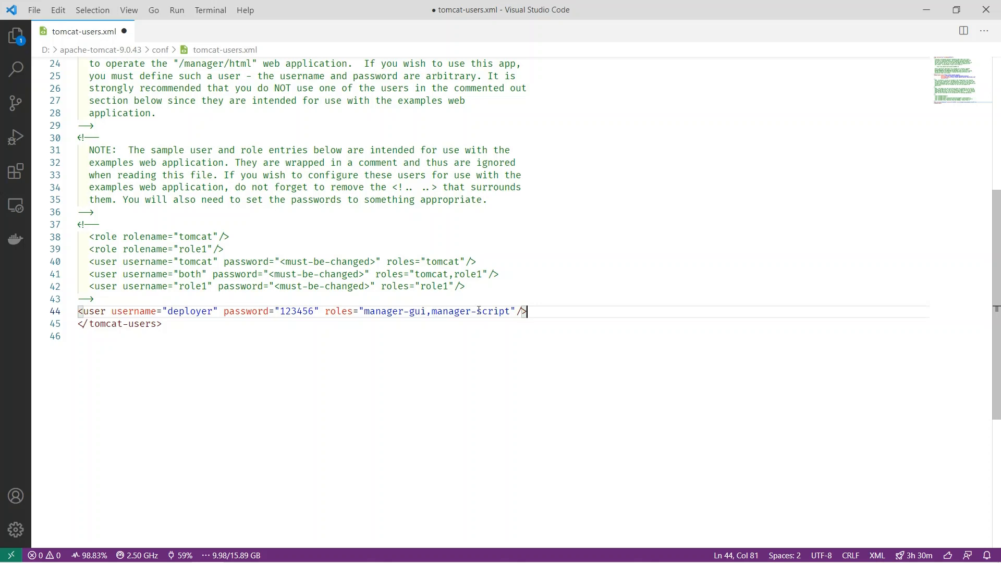
key("ctrl+s")
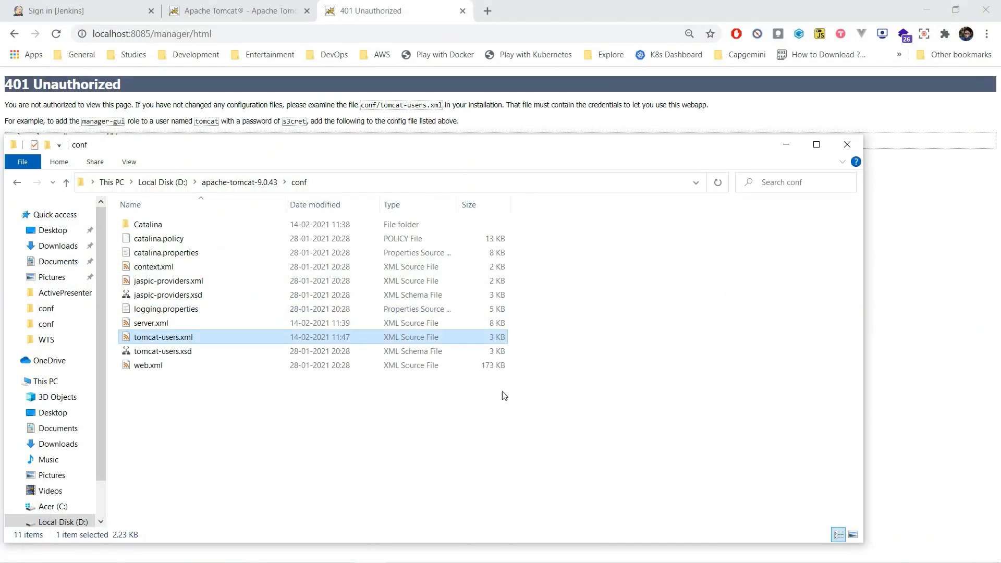
Return to the apache-tomcat-9.0.43 folder and stop the running Tomcat server from its console window.
left_click(256, 182)
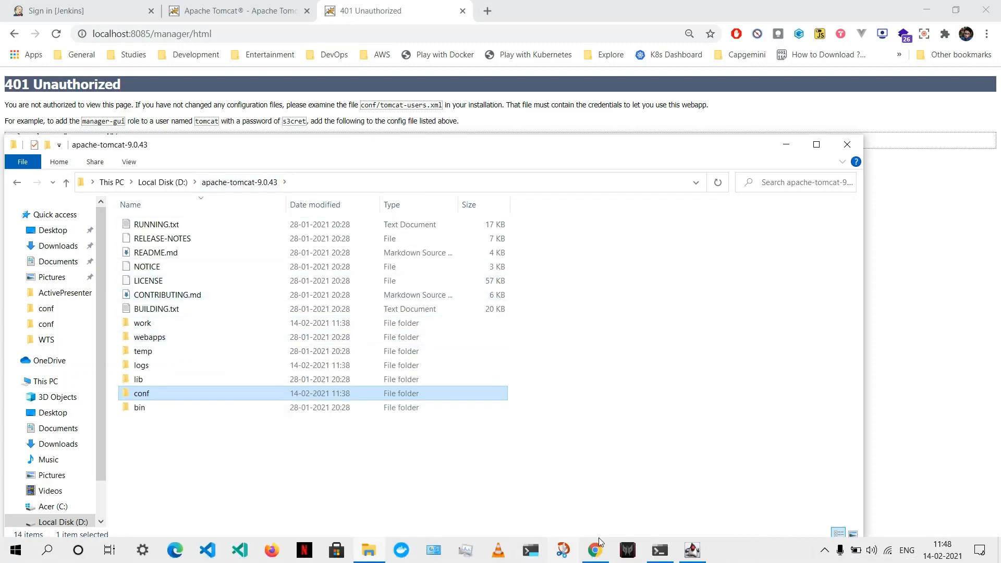
left_click(692, 550)
left_click(476, 284)
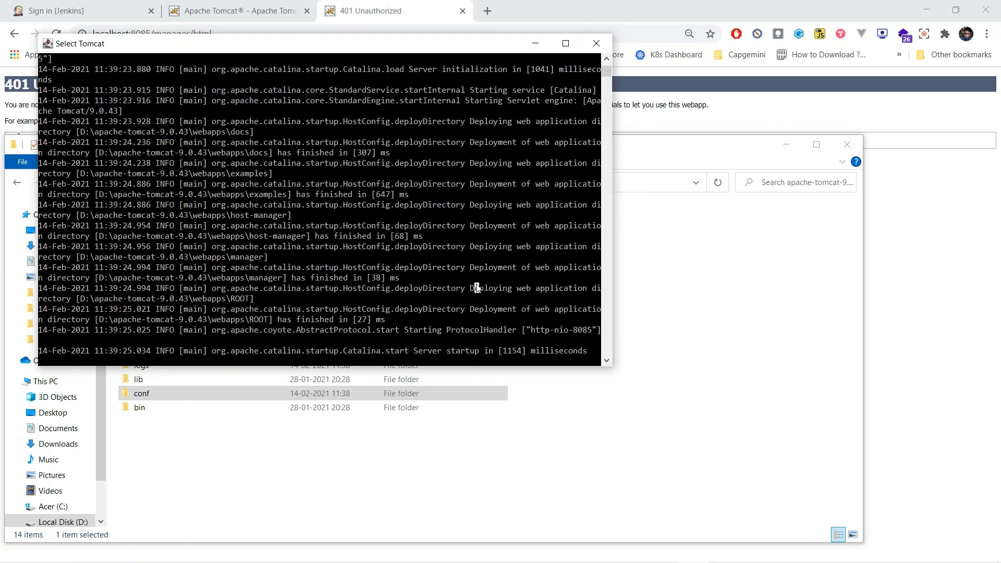
key("ctrl+c")
left_click(440, 305)
right_click(439, 306)
left_click(434, 305)
right_click(434, 308)
left_click(536, 43)
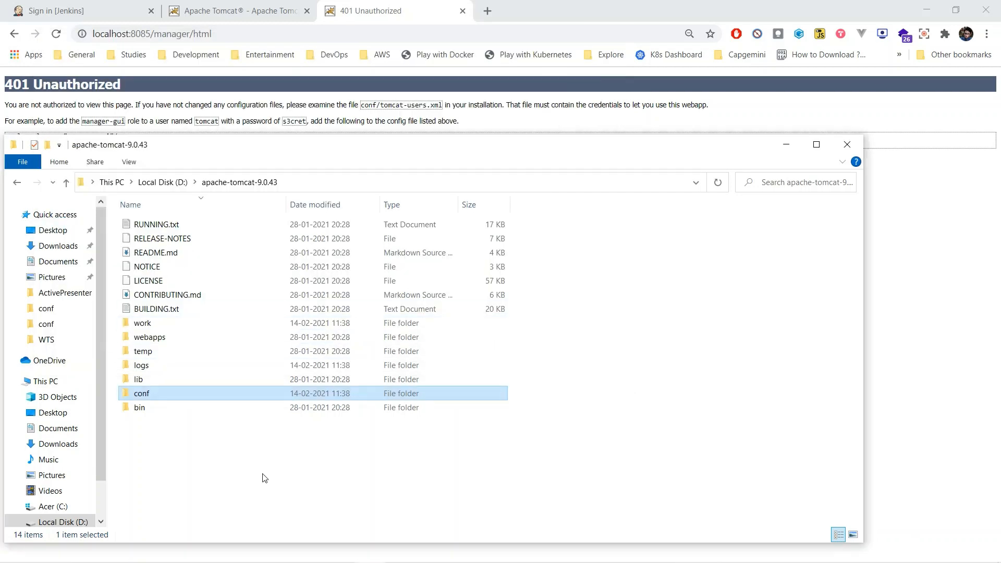
Start Tomcat again with startup.bat from the bin folder and return to its localhost:8085 home page.
left_click(167, 412)
double_click(167, 415)
scroll(187, 365, "down", 3)
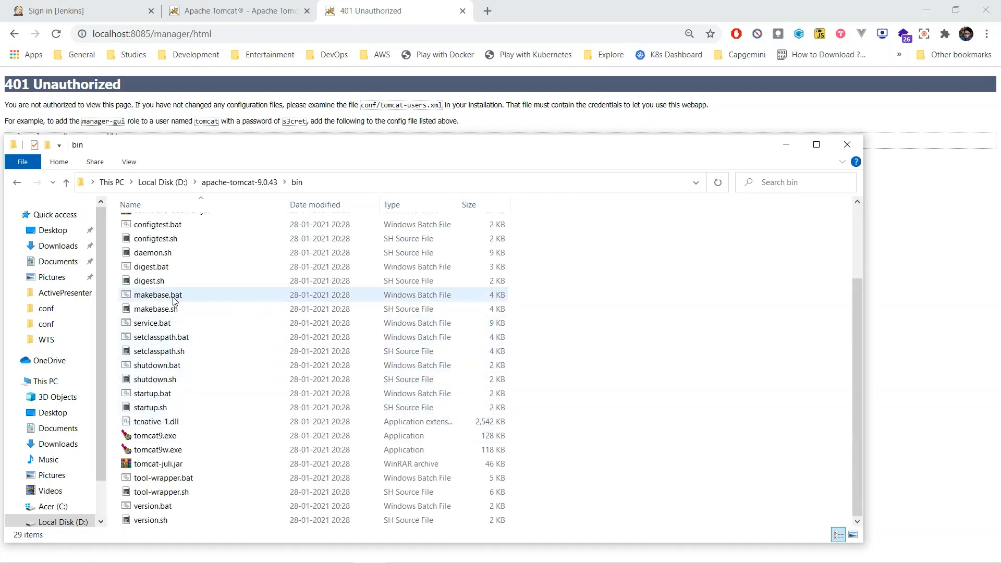
double_click(167, 394)
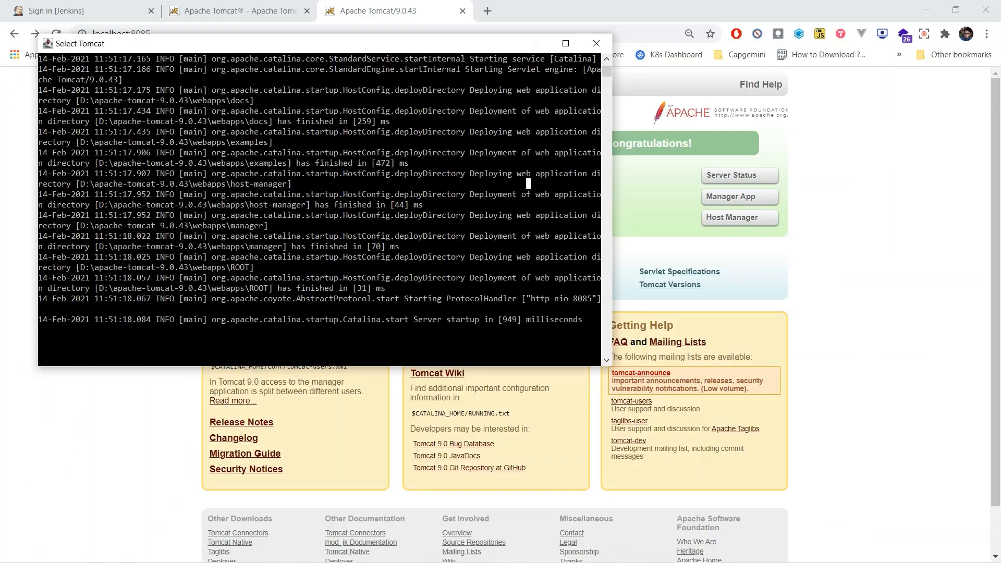
left_click(833, 215)
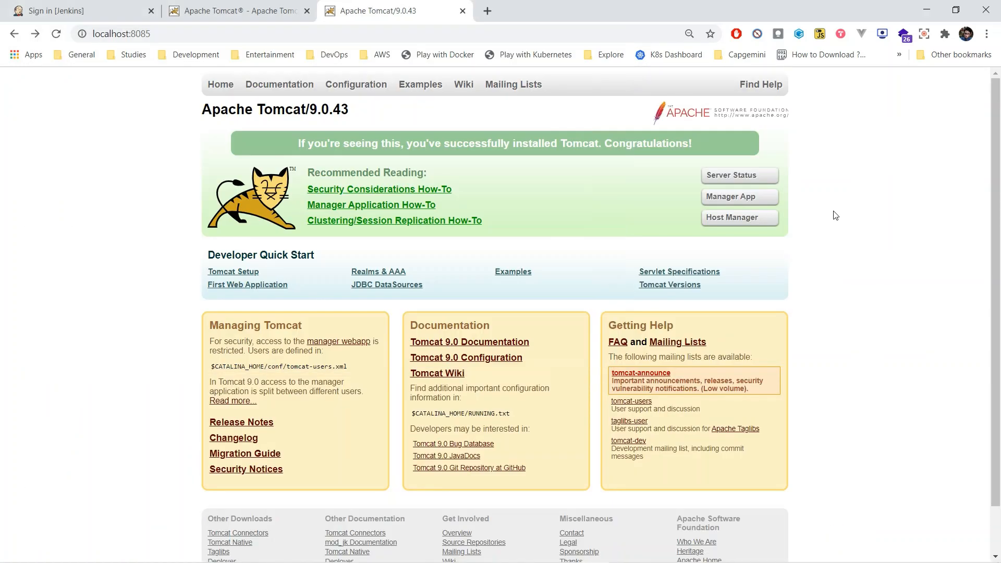
Open the Manager App and sign in with the username deployer and the account password.
left_click(755, 202)
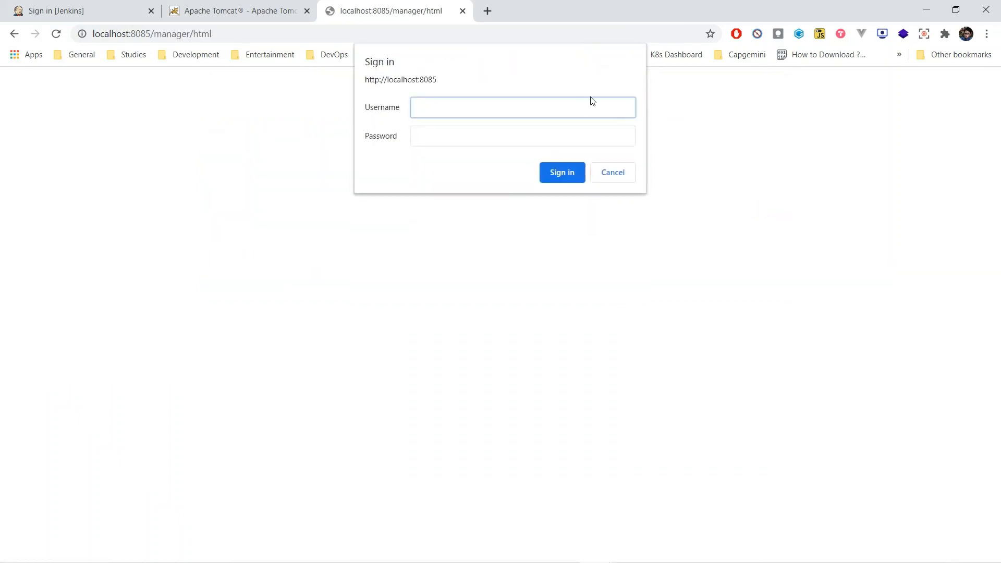
type("deployer")
key("Tab")
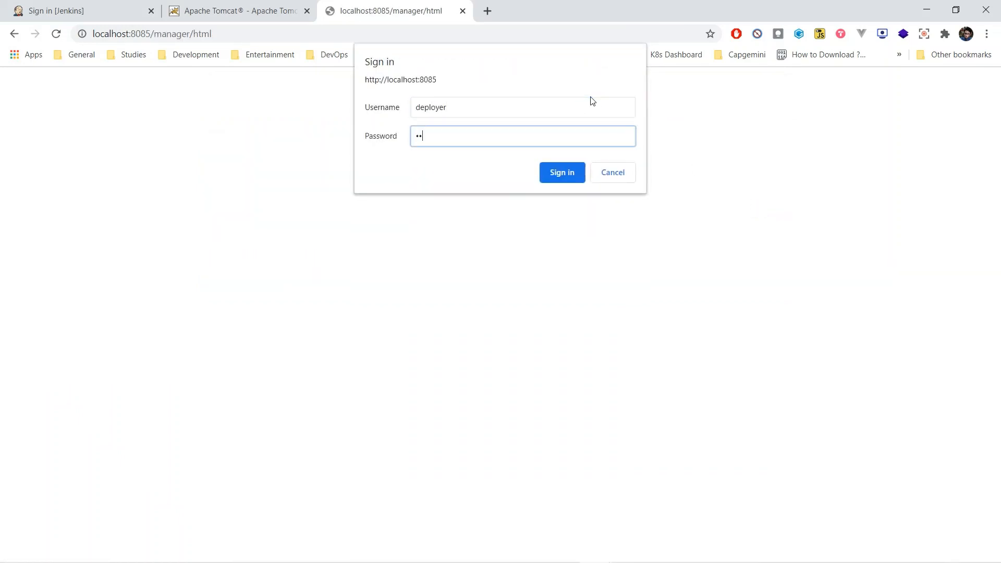
type("••••••")
left_click(574, 181)
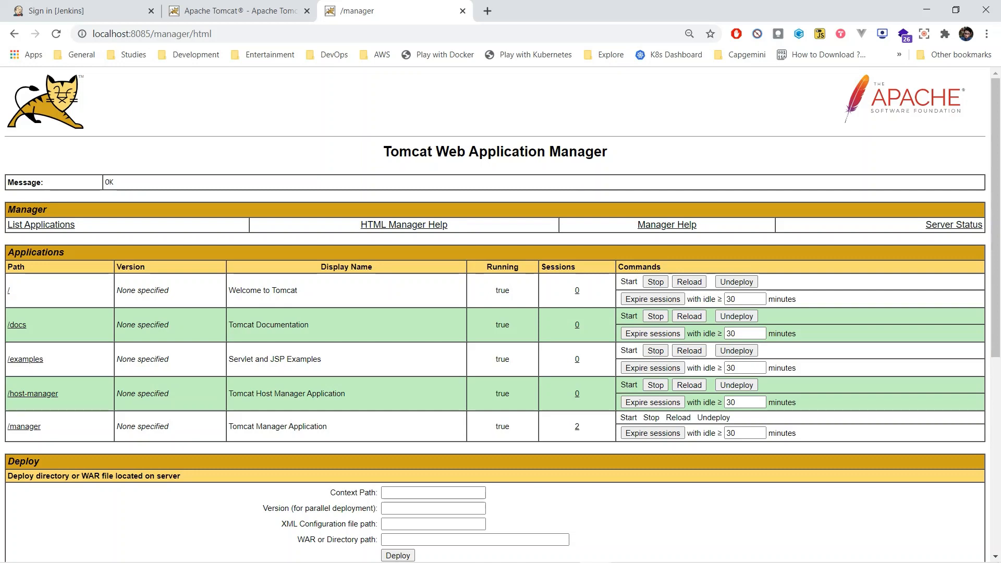
Switch to the Jenkins login page at localhost:8080, correct the prefilled username and sign in.
left_click(115, 8)
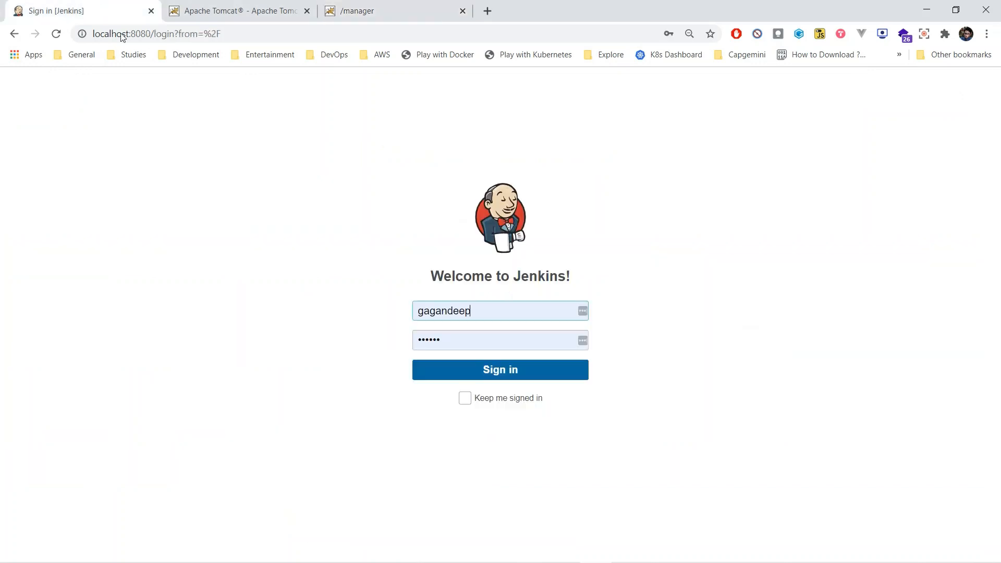
left_click_drag(485, 320, 453, 320)
left_click(457, 344)
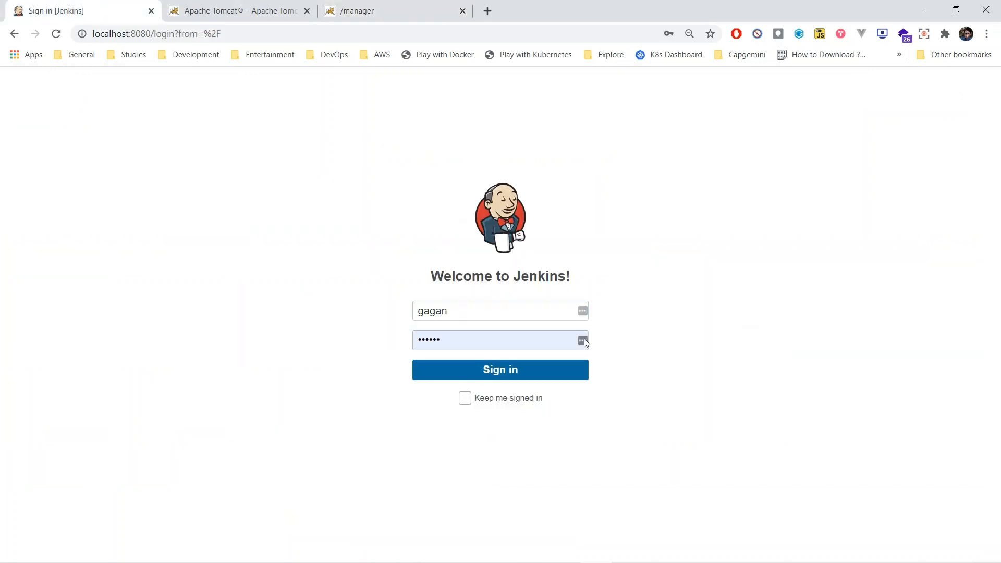
left_click(511, 374)
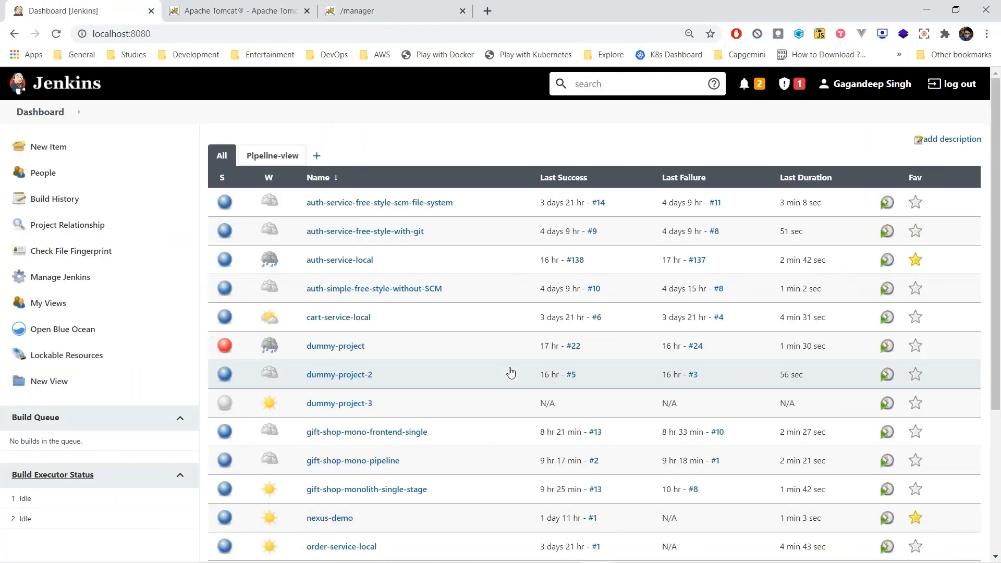
Open the Jenkins plugin manager and search the available plugins for "deplo".
left_click(78, 282)
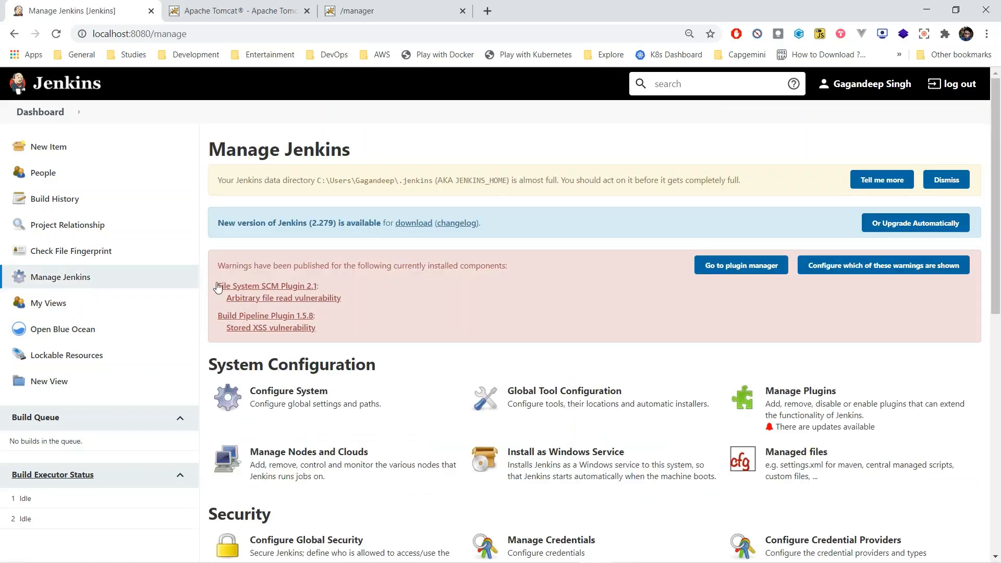
left_click(782, 414)
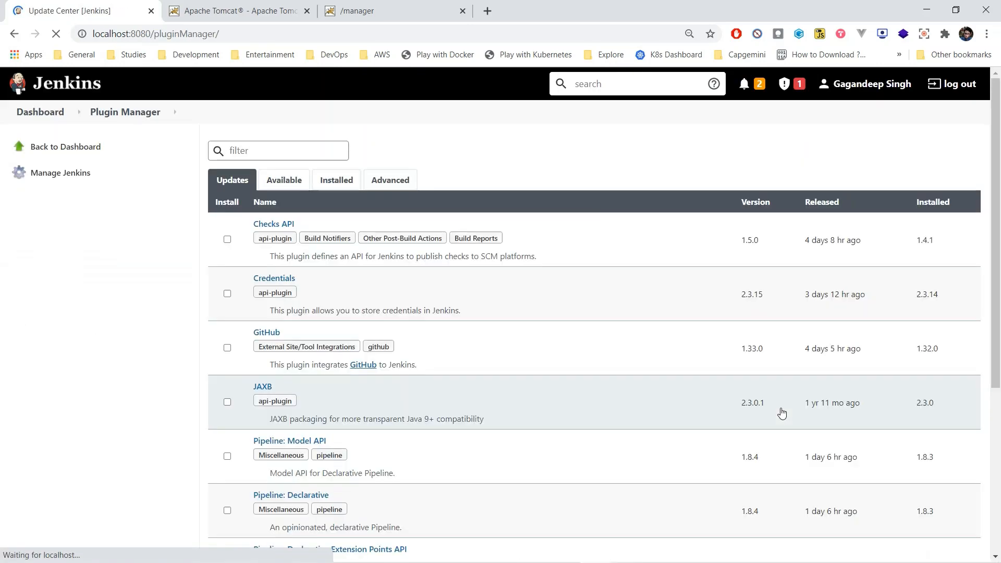
left_click(290, 183)
left_click(295, 155)
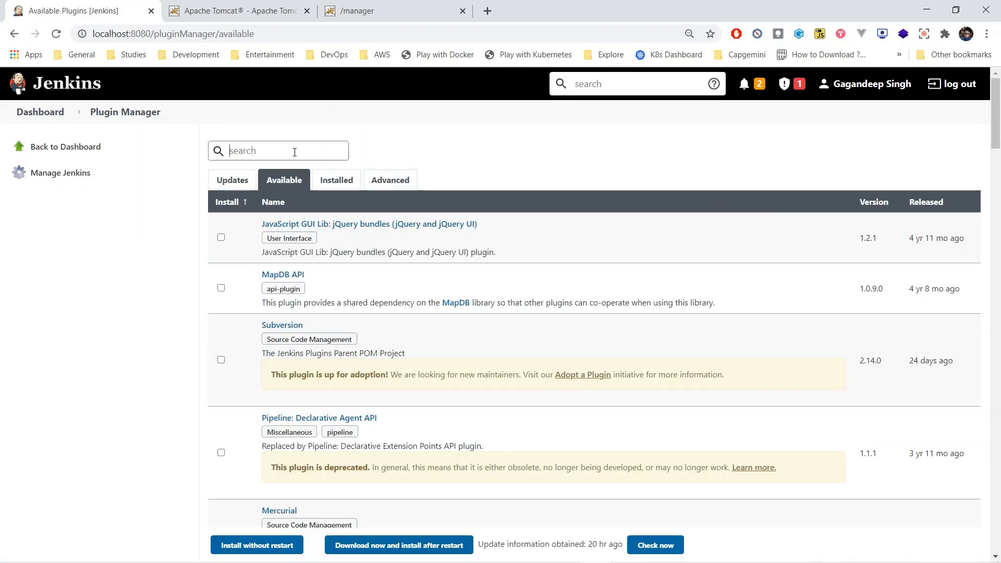
type("deplo")
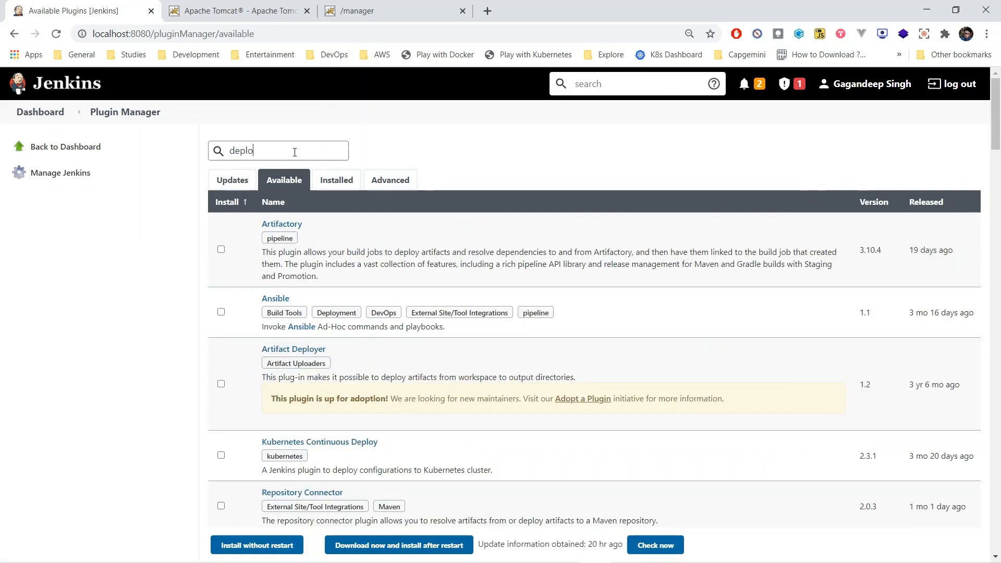
Search the installed plugins for "deplo" and view the Deploy to container Plugin page in a new browser tab.
left_click_drag(294, 152, 225, 146)
left_click(330, 180)
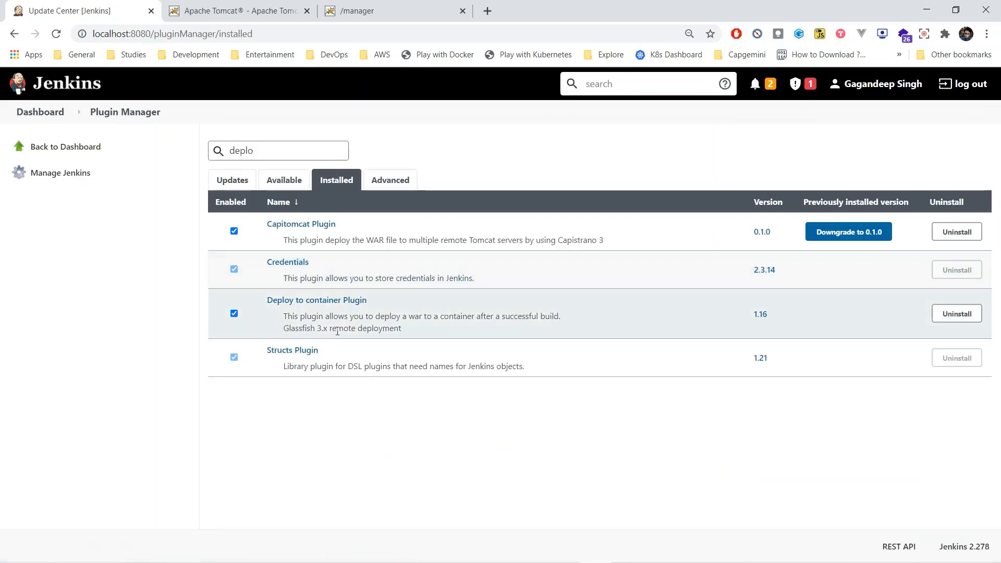
right_click(357, 301)
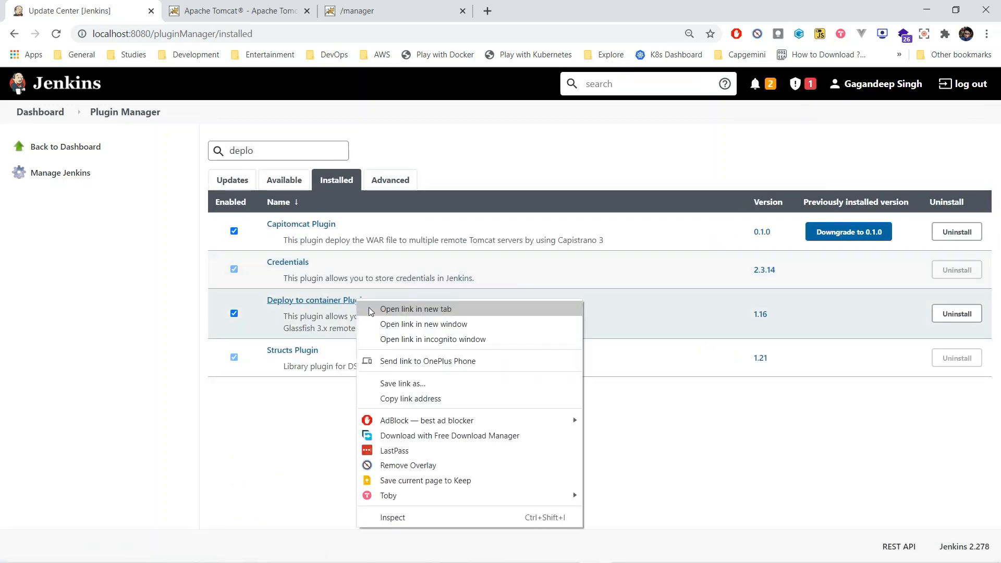
left_click(371, 309)
left_click(268, 10)
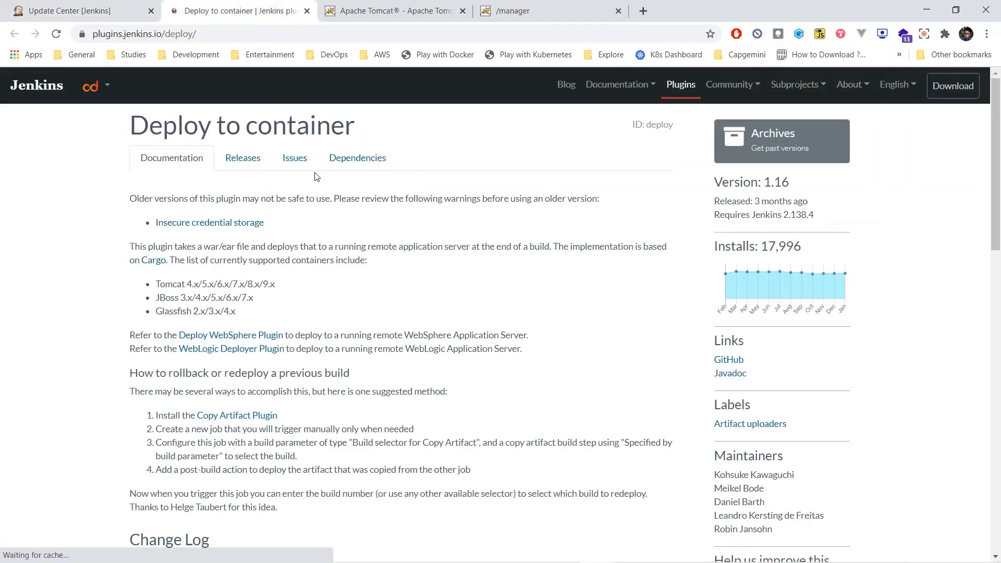
Filter the installed plugins by "file" and view the File System SCM Plugin page in a new browser tab.
key("ctrl+shift+Tab")
left_click(318, 178)
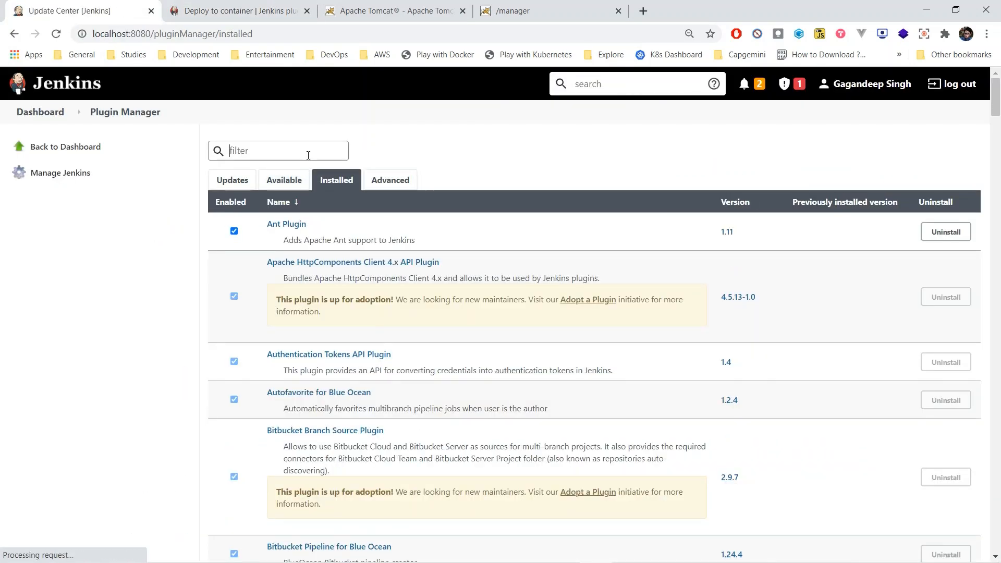
type("filec")
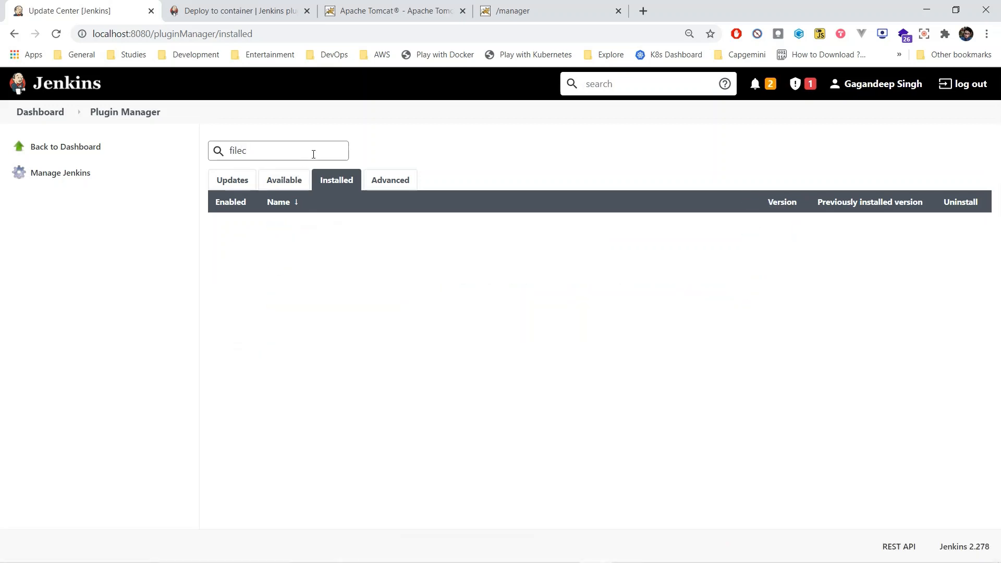
key("BackSpace")
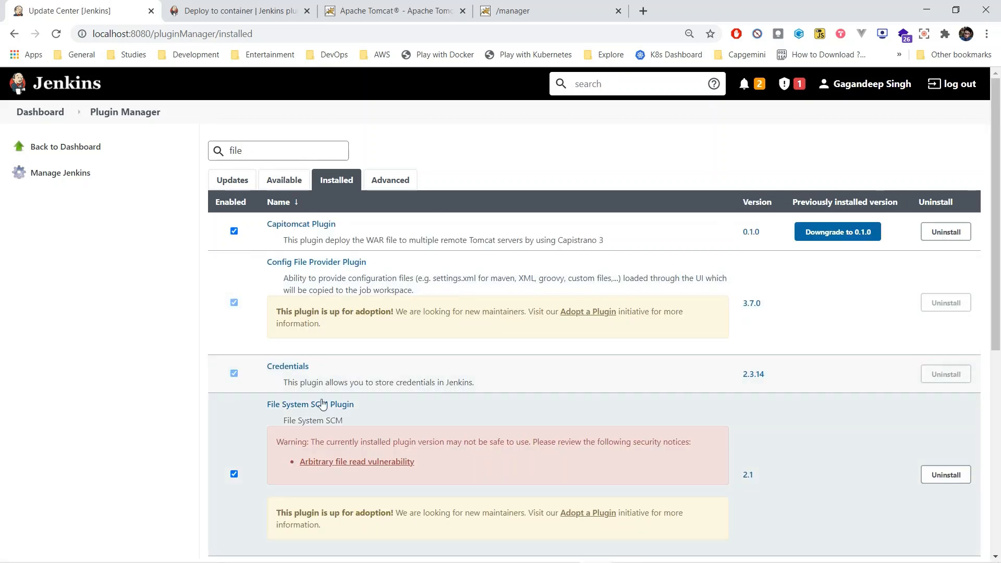
right_click(319, 404)
left_click(383, 181)
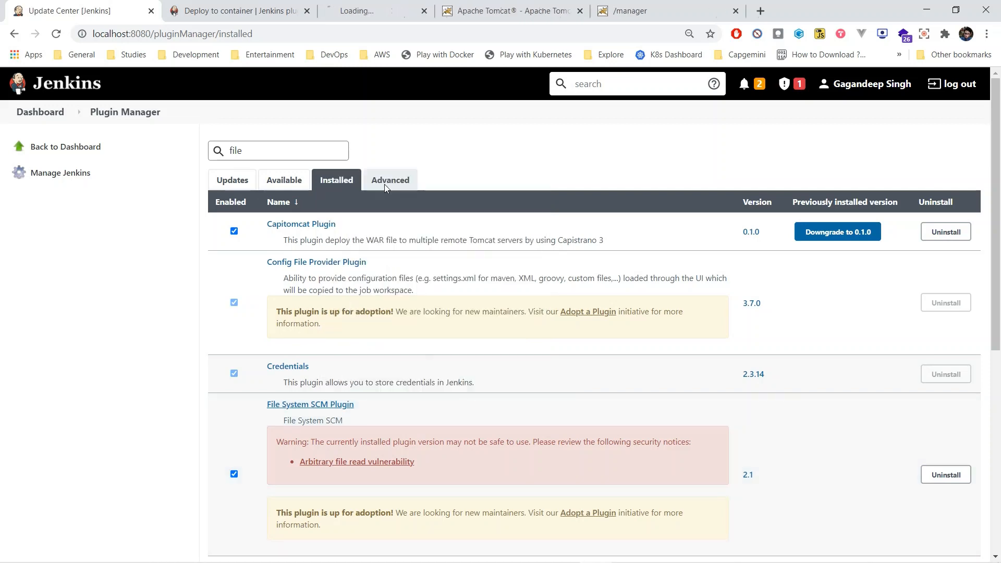
left_click(383, 10)
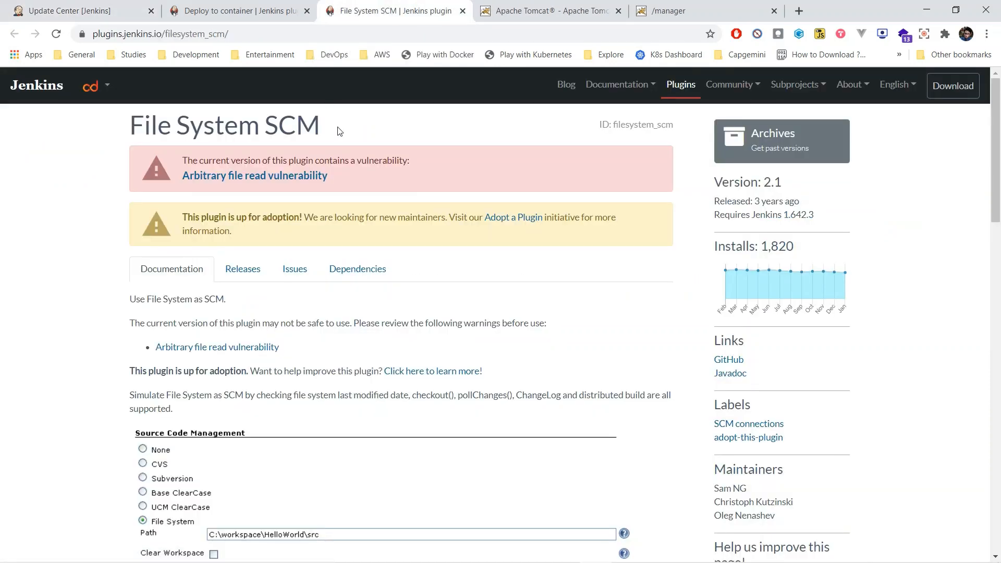
left_click_drag(338, 127, 140, 112)
Return to the Jenkins dashboard and create a new Freestyle project named tomcat-demo.
left_click(104, 6)
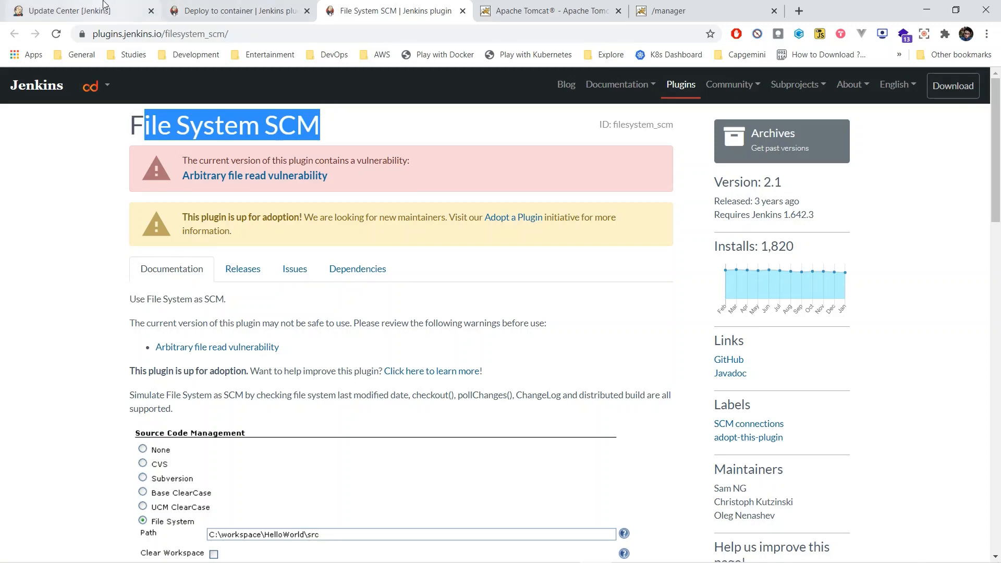
left_click(94, 93)
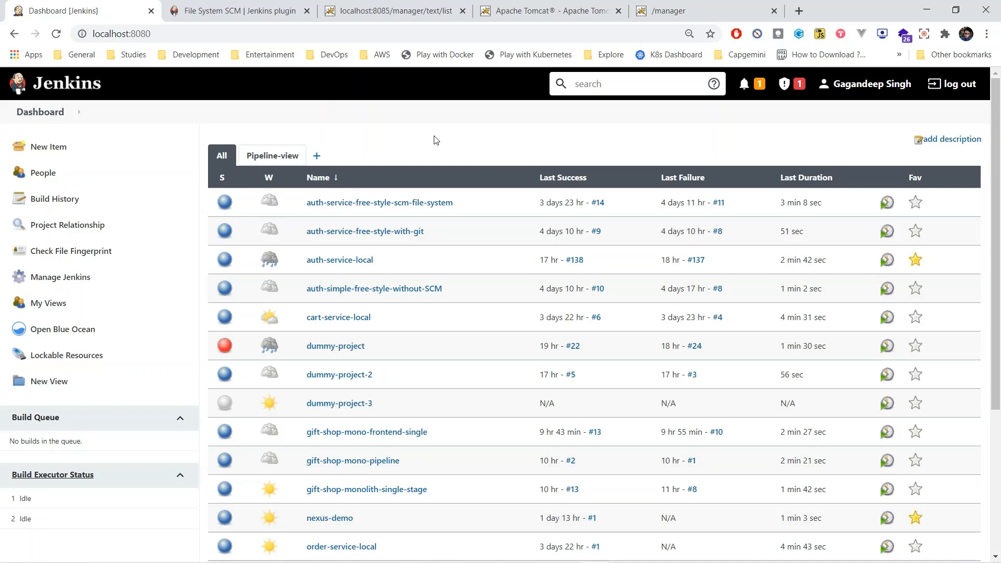
left_click(78, 146)
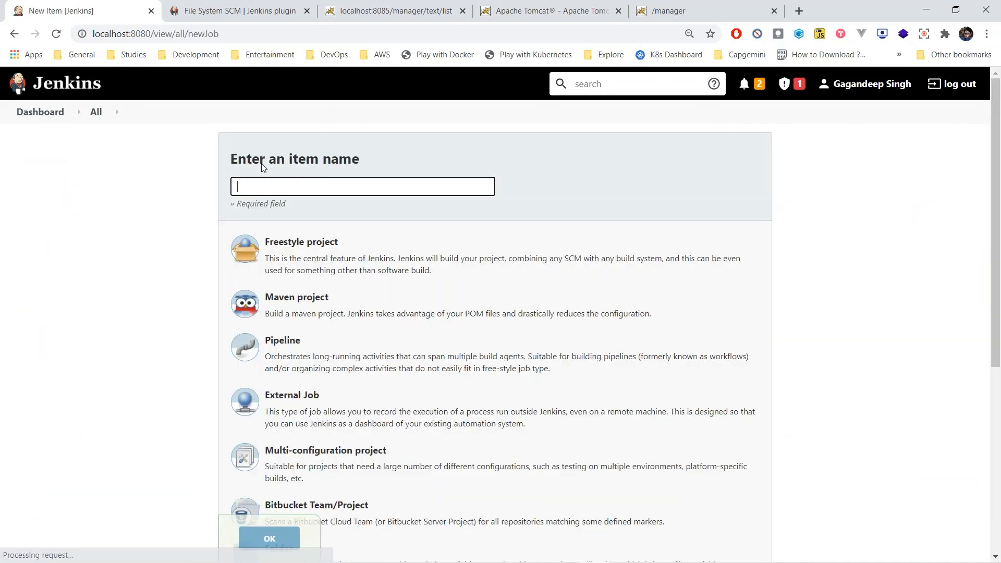
left_click(319, 188)
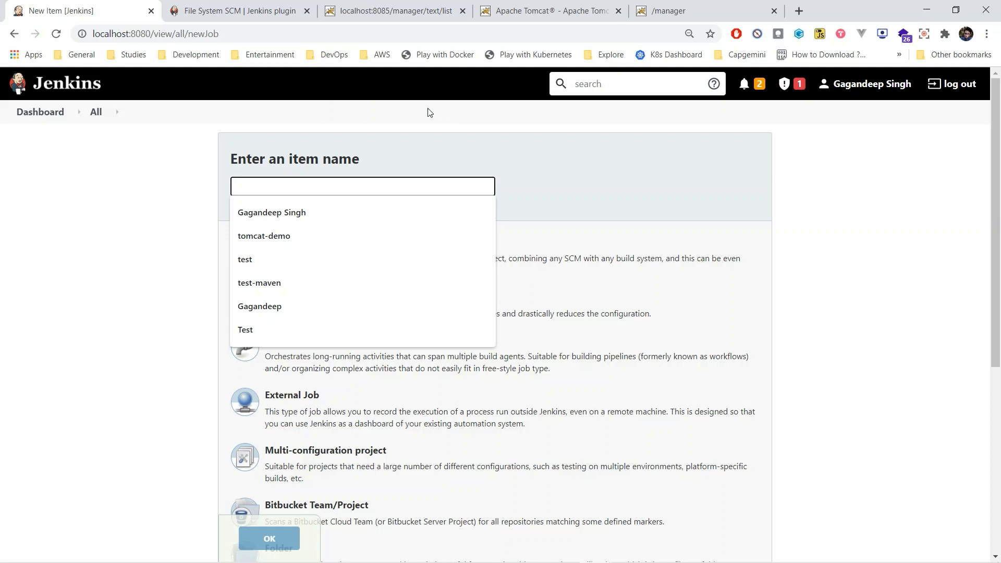
type("tomca")
left_click(320, 209)
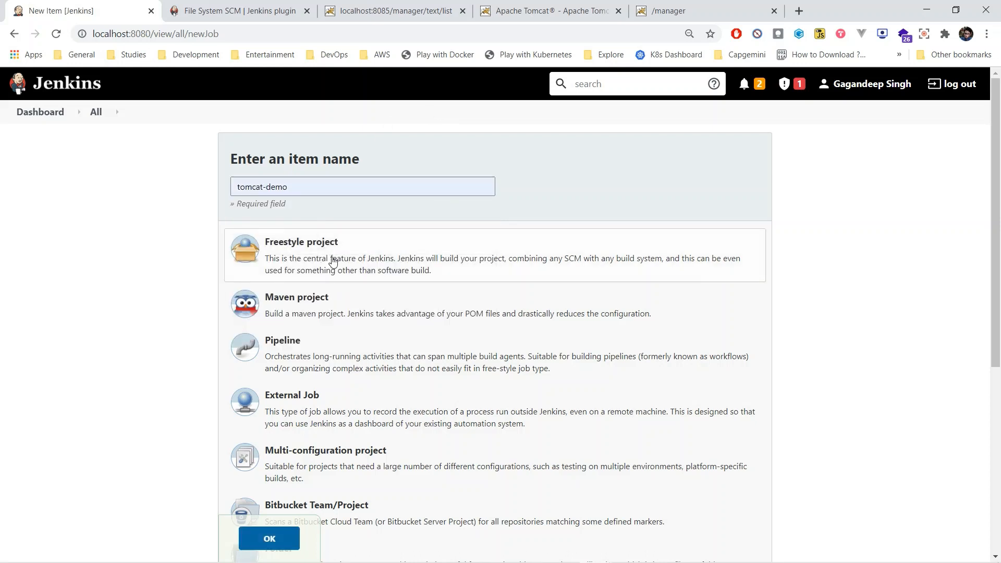
left_click(279, 540)
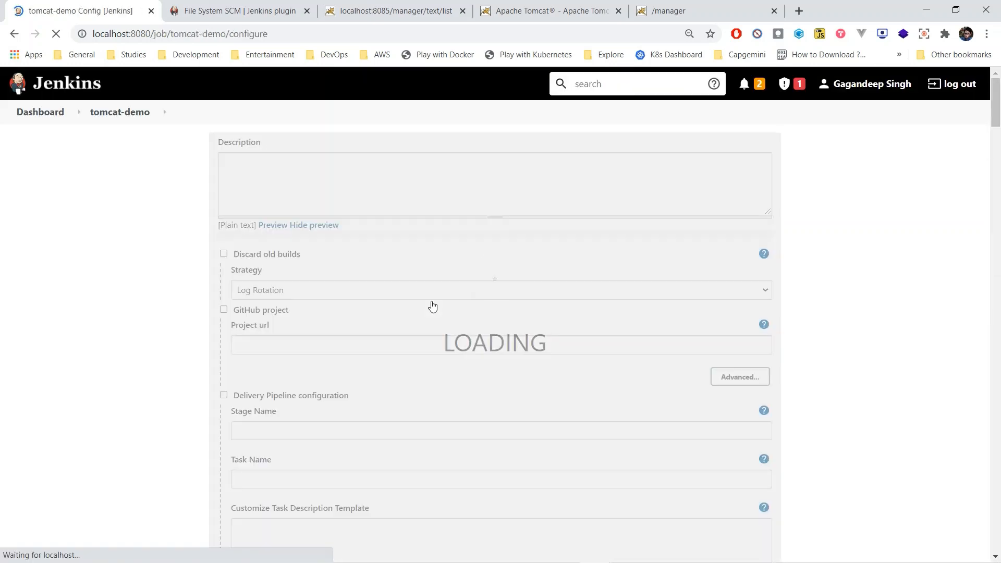
Use File System source code management with path D:\Workspaces\vscode_workspace\gift-shop-monolith\backend and enable Clear Workspace.
scroll(824, 242, "down", 1)
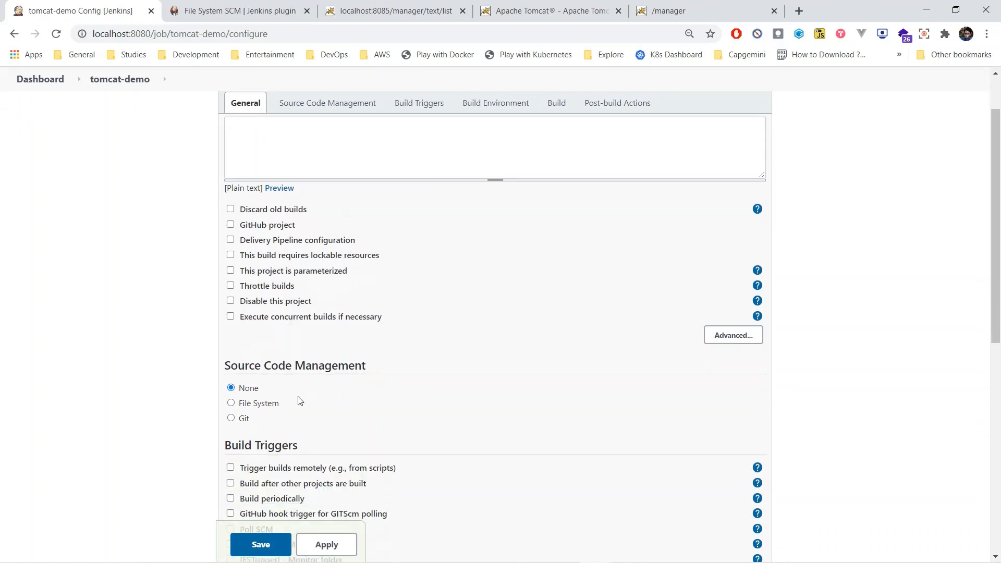
left_click(264, 404)
scroll(265, 376, "down", 1)
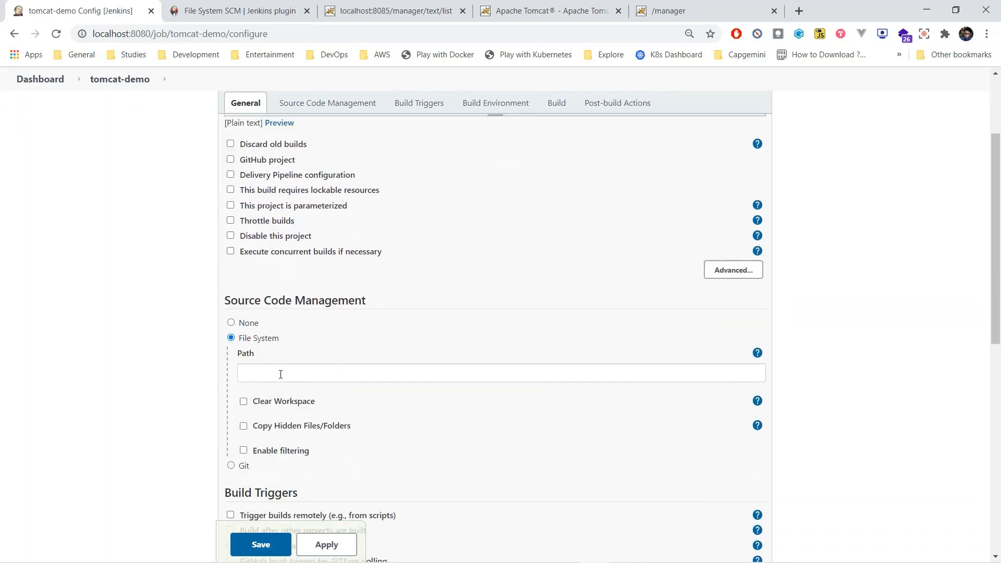
left_click(281, 374)
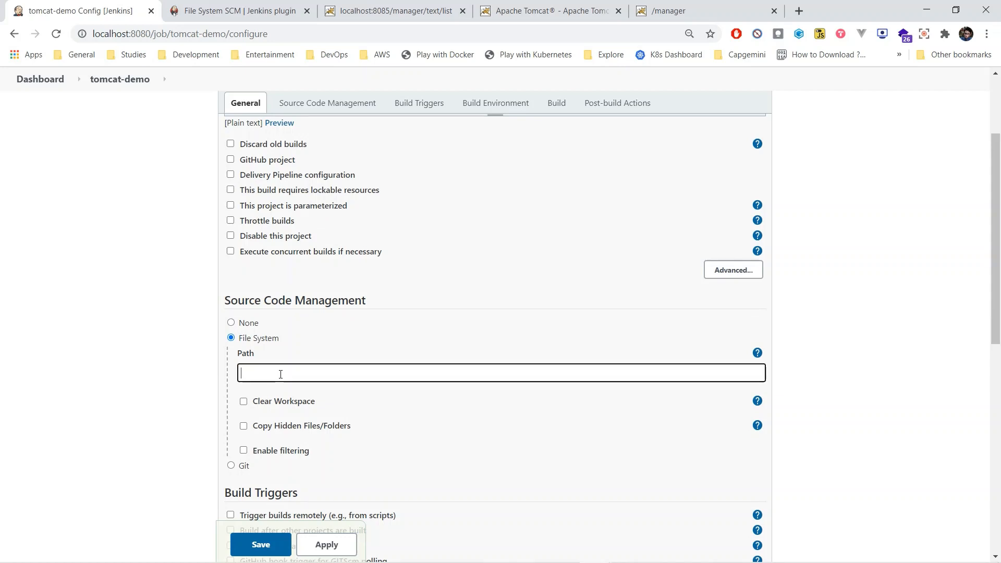
type("D:\\Workspaces\\vscode_workspace\\gift-shop-monolith\\backend\\pom.xml")
left_click_drag(517, 374, 475, 377)
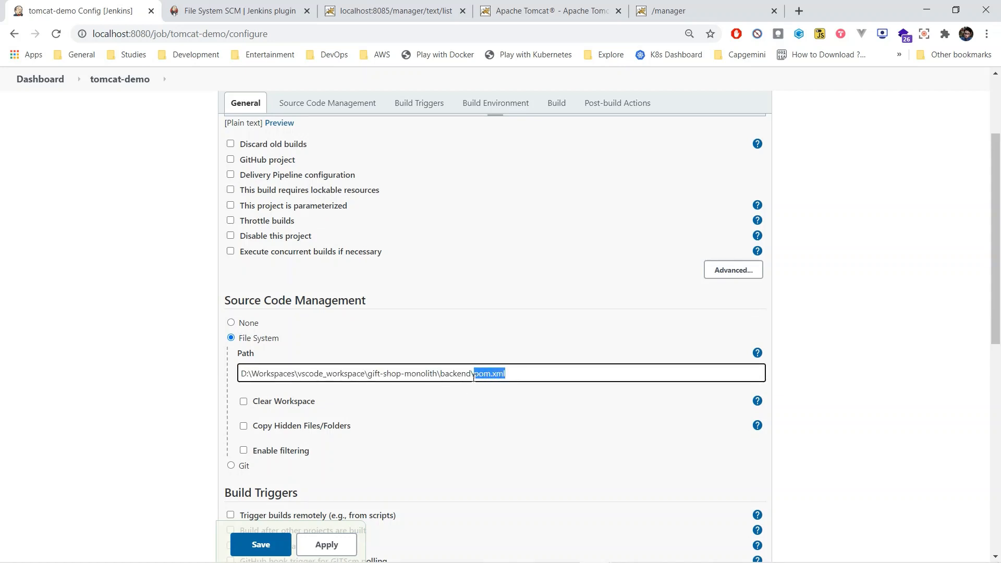
key("BackSpace")
scroll(658, 343, "down", 1)
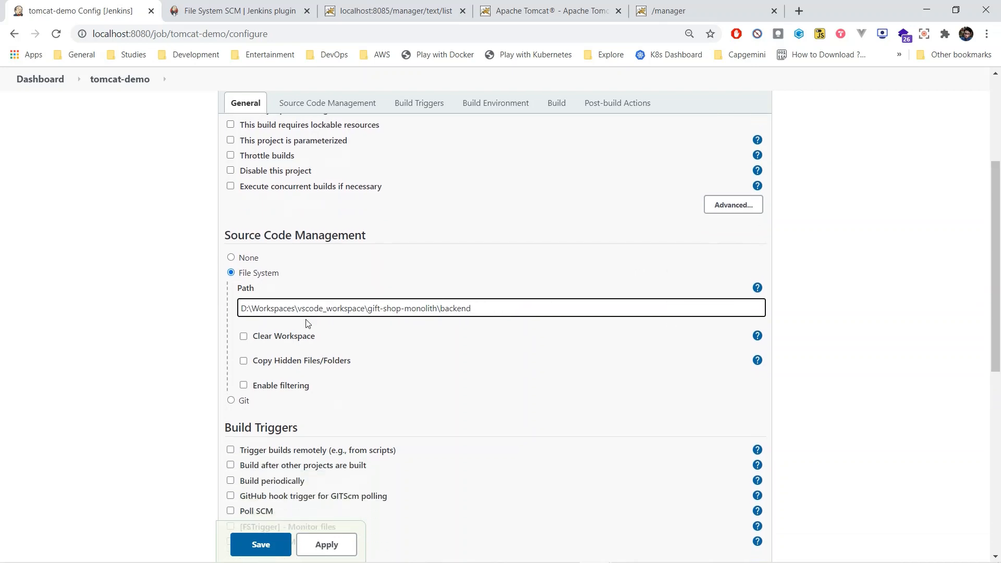
left_click(282, 337)
Add an Invoke top-level Maven targets build step with the goal package.
scroll(282, 334, "down", 5)
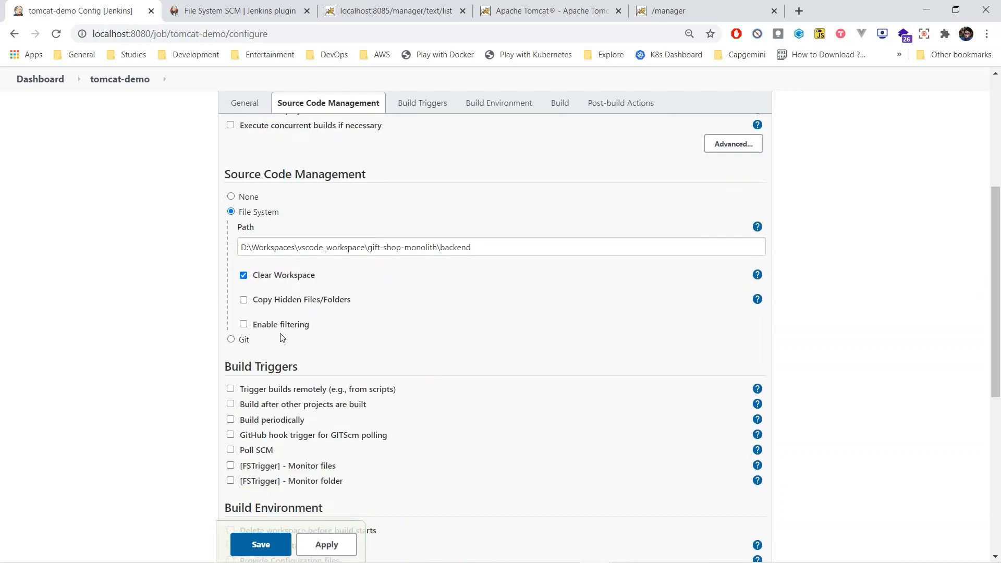
scroll(282, 332, "down", 2)
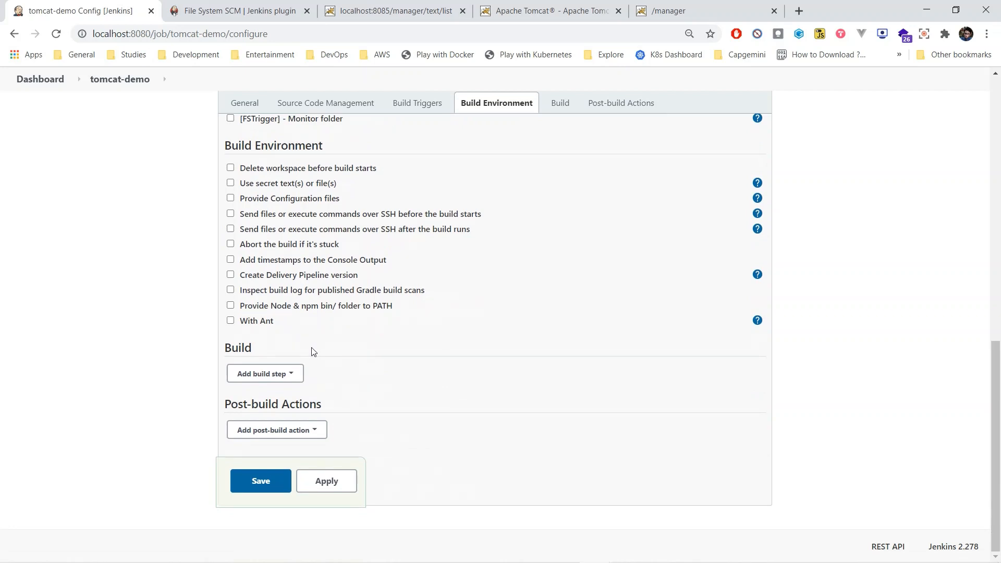
left_click(294, 373)
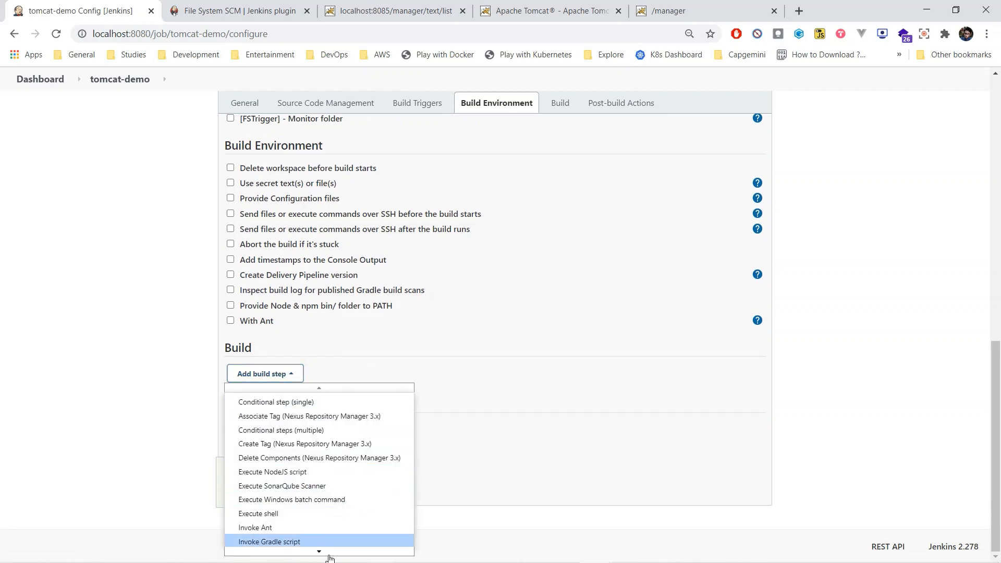
mouse_move(344, 552)
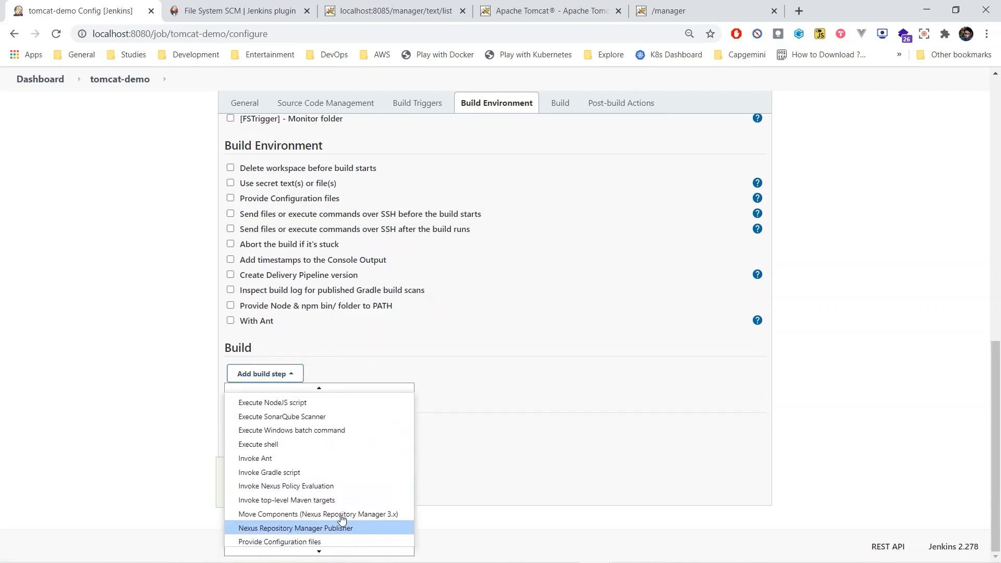
left_click(336, 498)
scroll(336, 447, "down", 1)
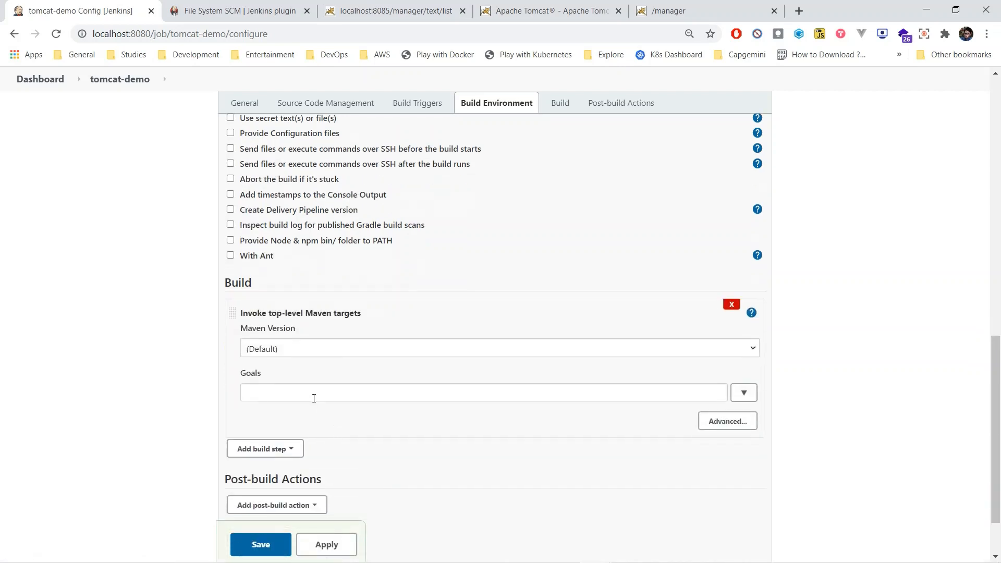
left_click(312, 396)
type("pa")
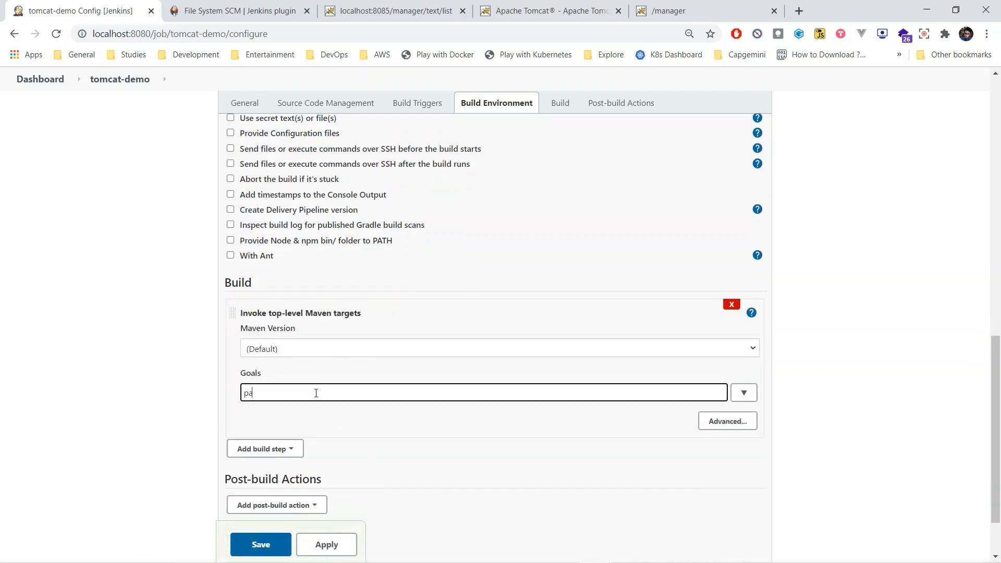
type("ckage")
Add a Deploy war/ear to a container post-build action to the job.
scroll(311, 427, "down", 2)
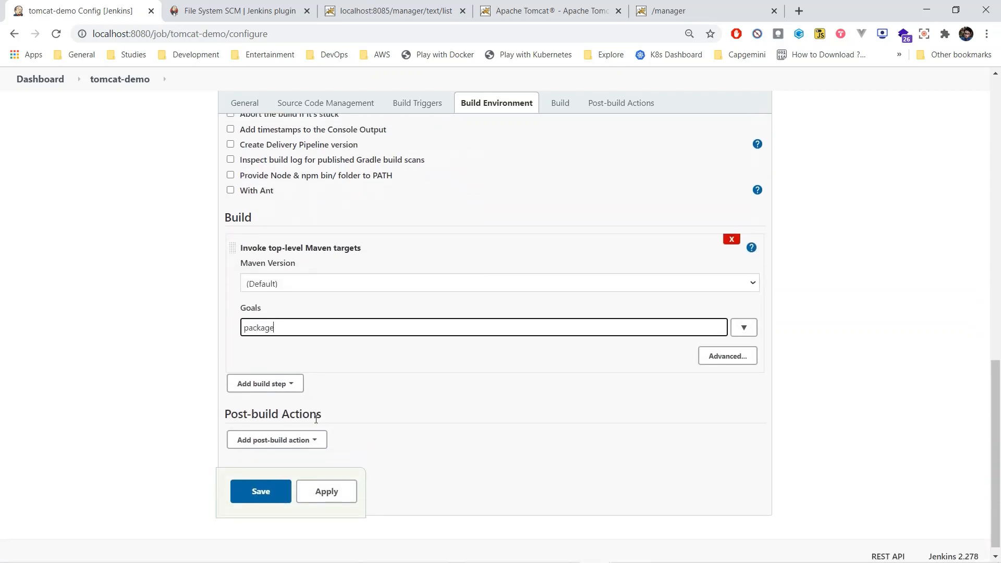
left_click(309, 433)
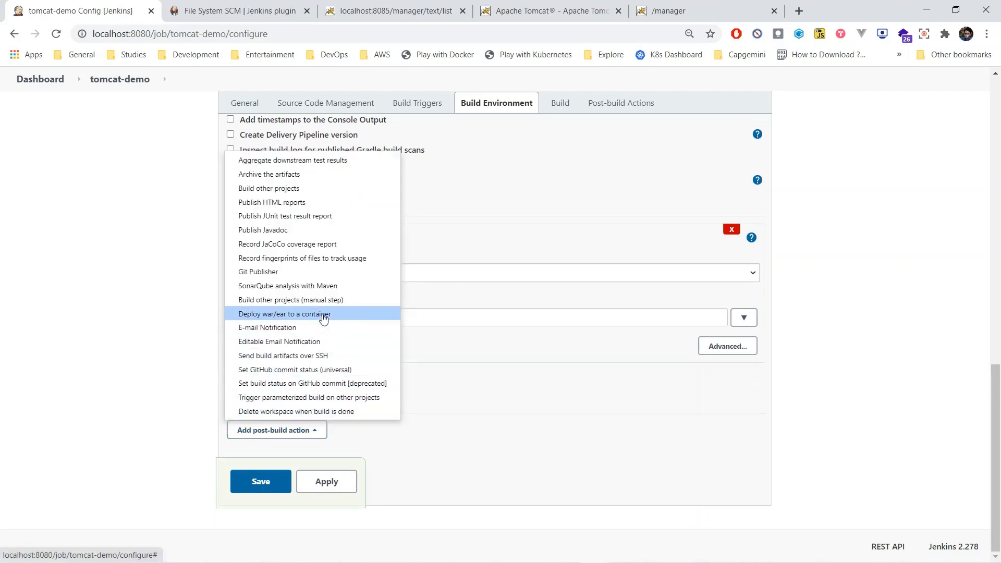
left_click(323, 315)
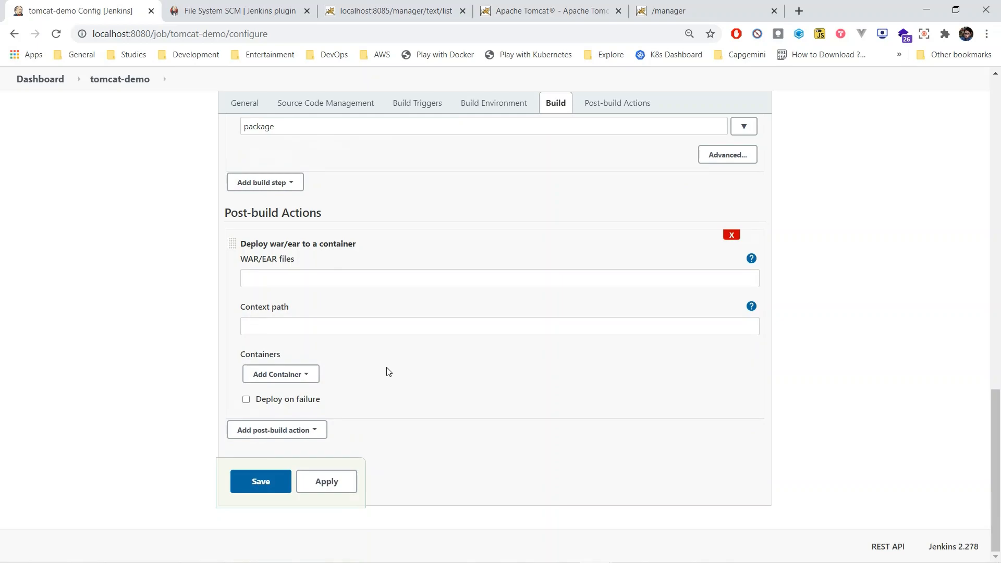
Switch to Visual Studio Code, examine ServletInitializer.java and pom.xml in the backend project, and return to the Jenkins job configuration.
key("ctrl+super+Right")
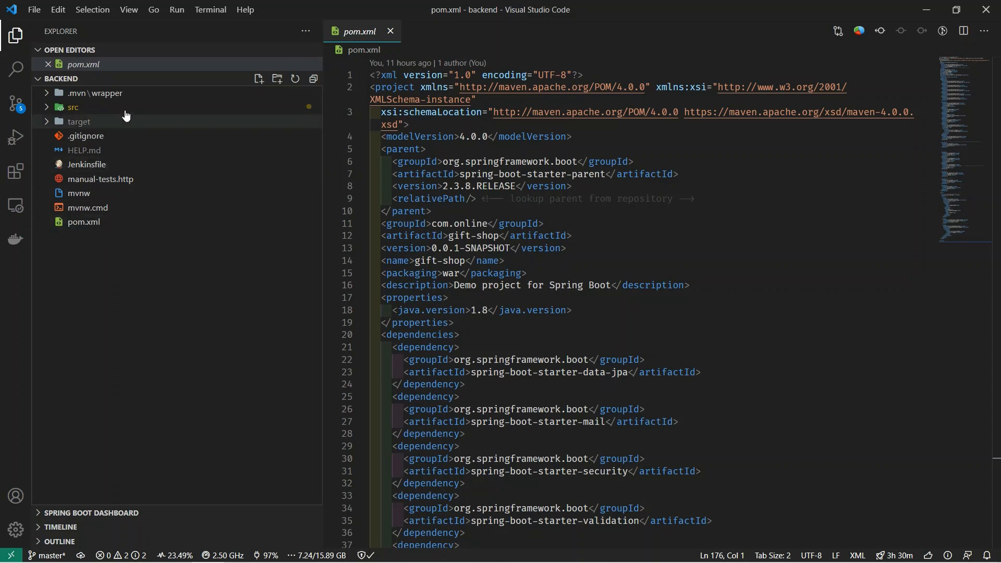
left_click(73, 106)
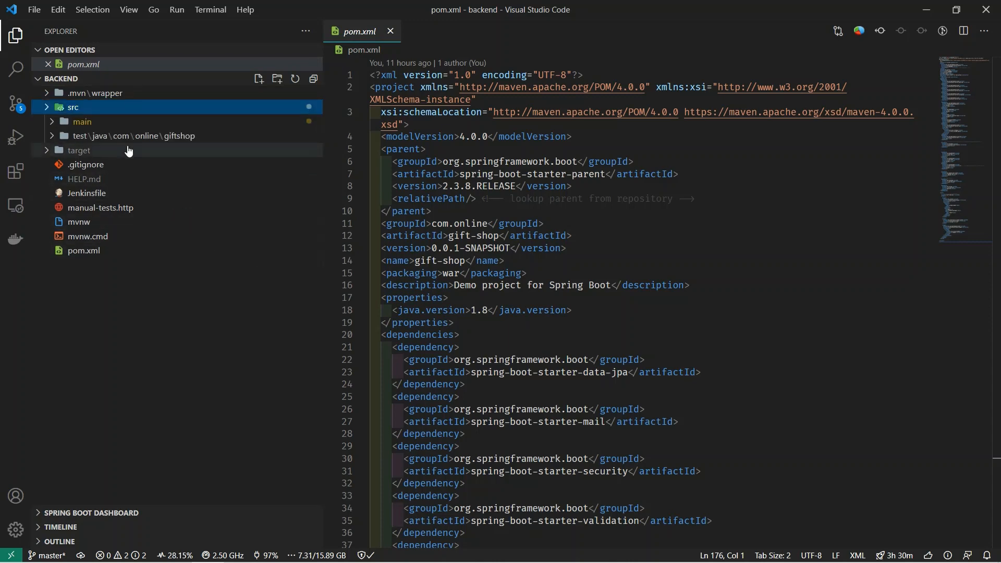
left_click(112, 123)
left_click(154, 140)
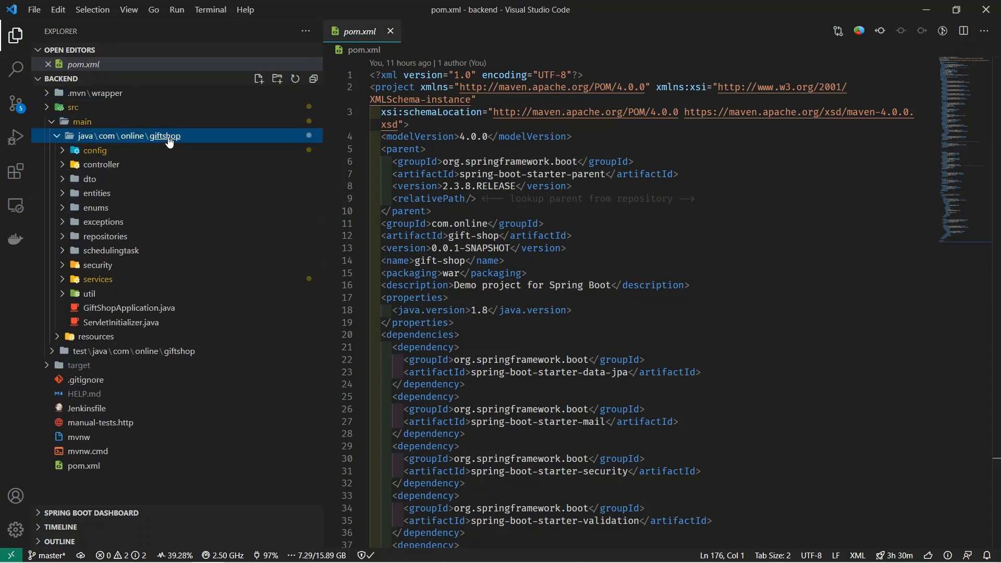
left_click(147, 322)
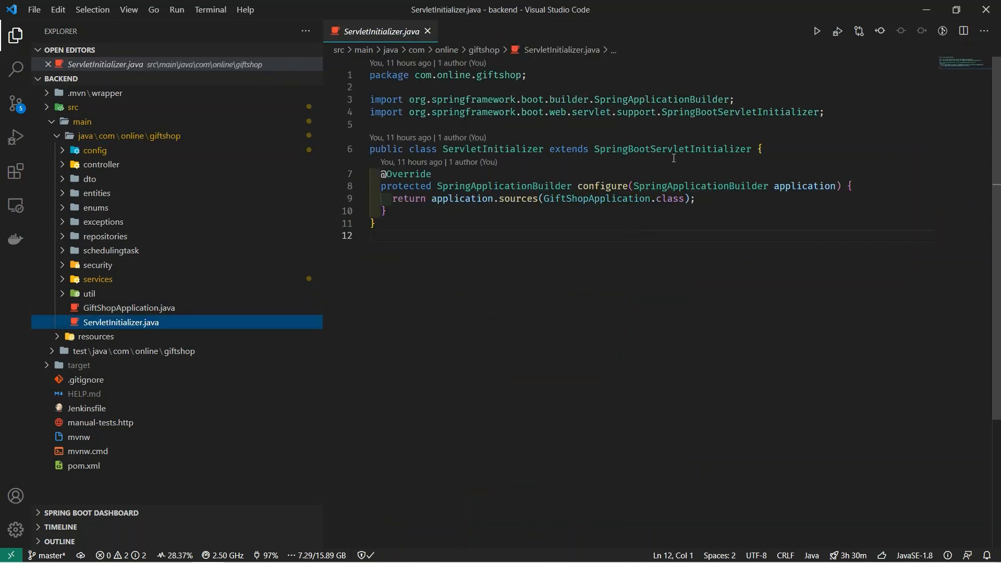
left_click(172, 471)
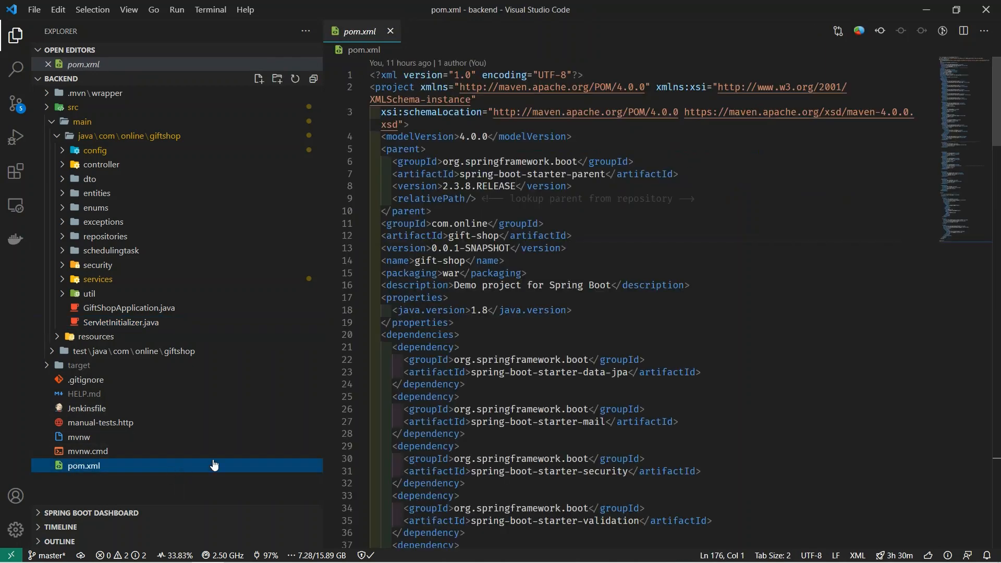
left_click(281, 480)
left_click(314, 79)
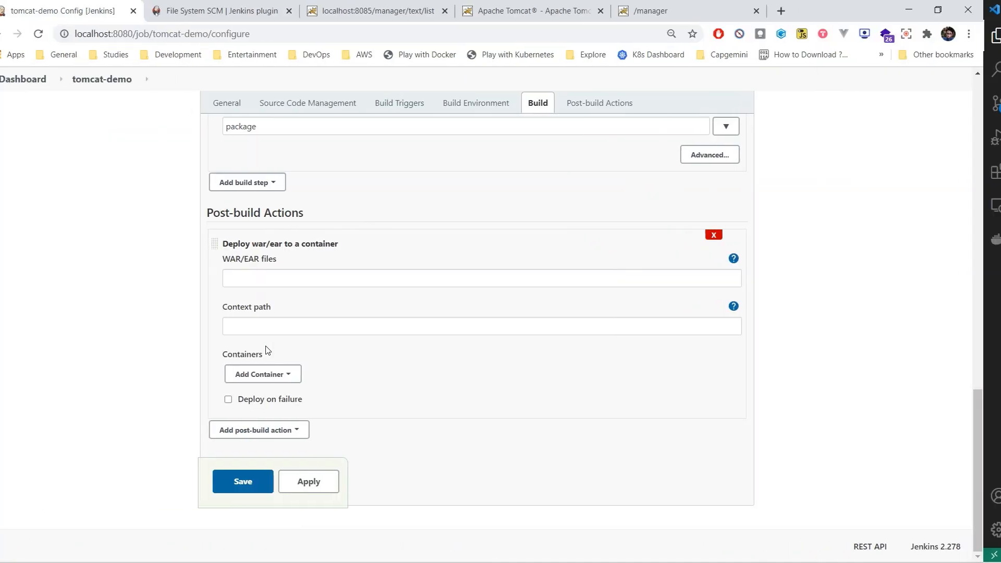
Show the help for the WAR/EAR files setting and copy its example pattern **/*.war in as the value.
left_click(412, 276)
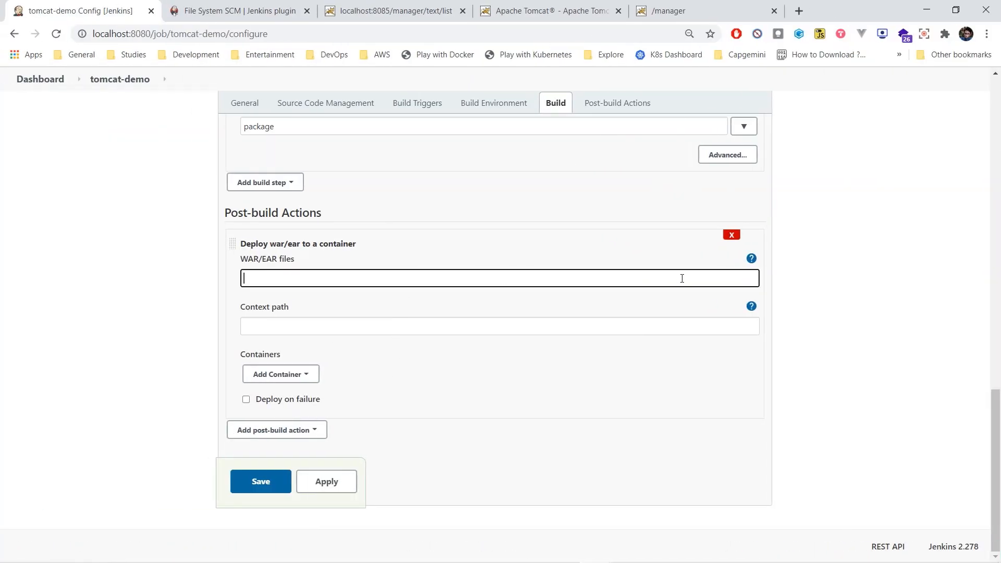
left_click(751, 258)
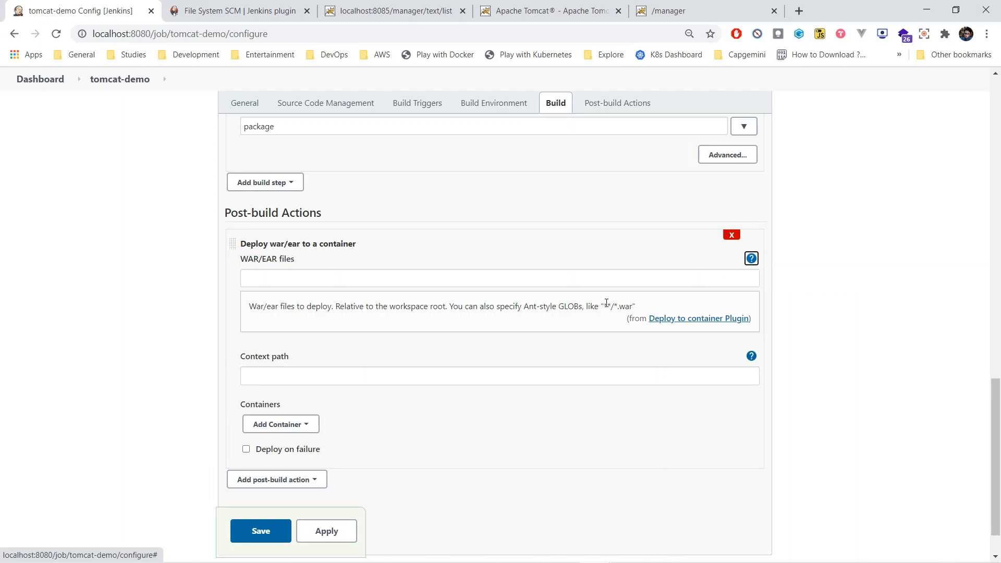
left_click_drag(605, 305, 634, 304)
key("ctrl+c")
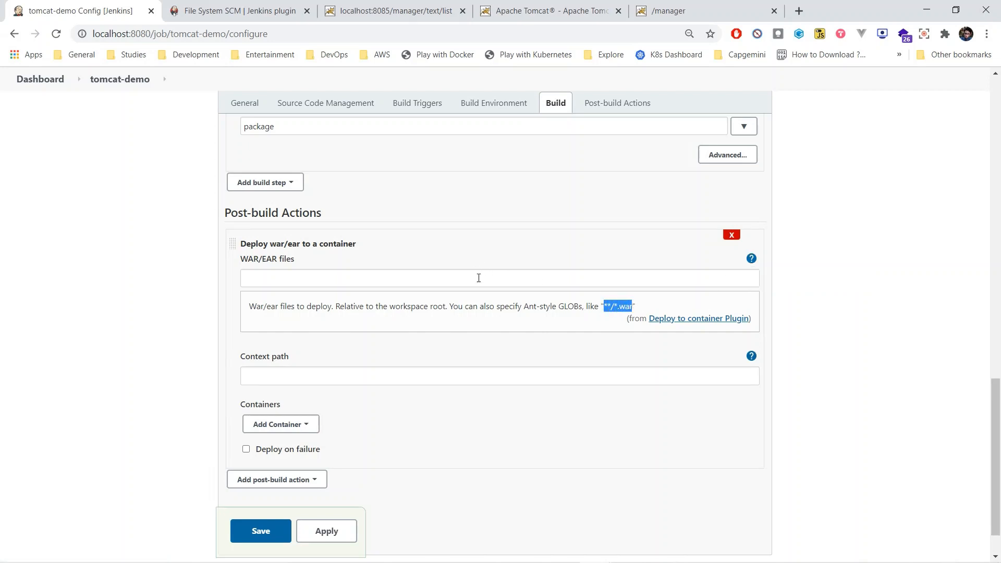
left_click(479, 279)
key("ctrl+v")
Add a Tomcat 9.x Remote container to the deploy action.
scroll(446, 310, "down", 1)
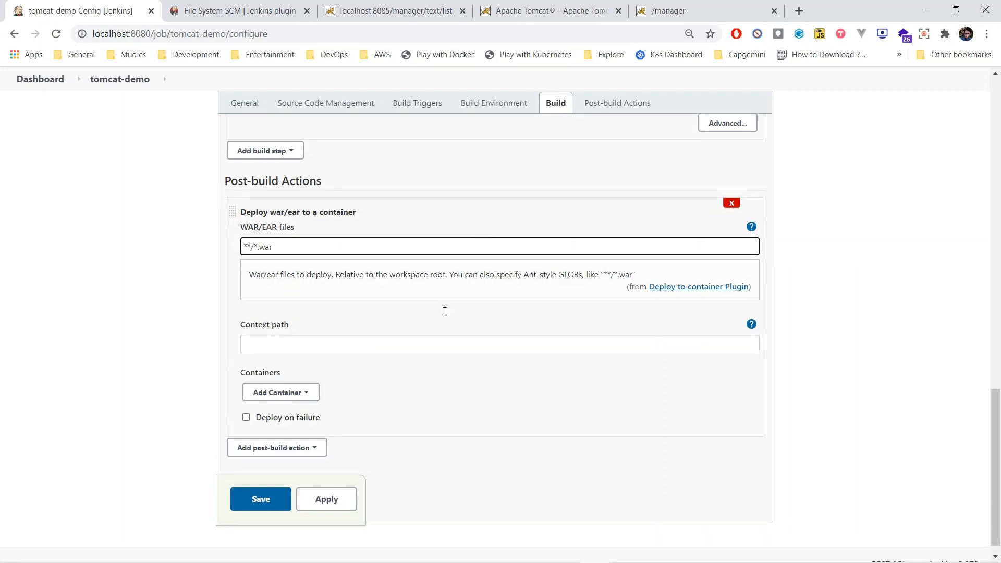
left_click(306, 373)
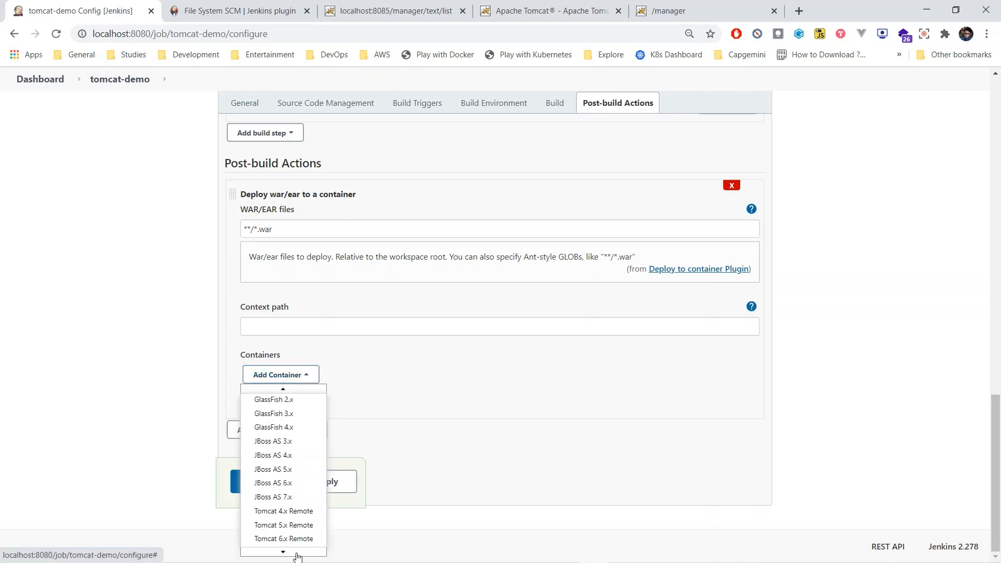
left_click(291, 540)
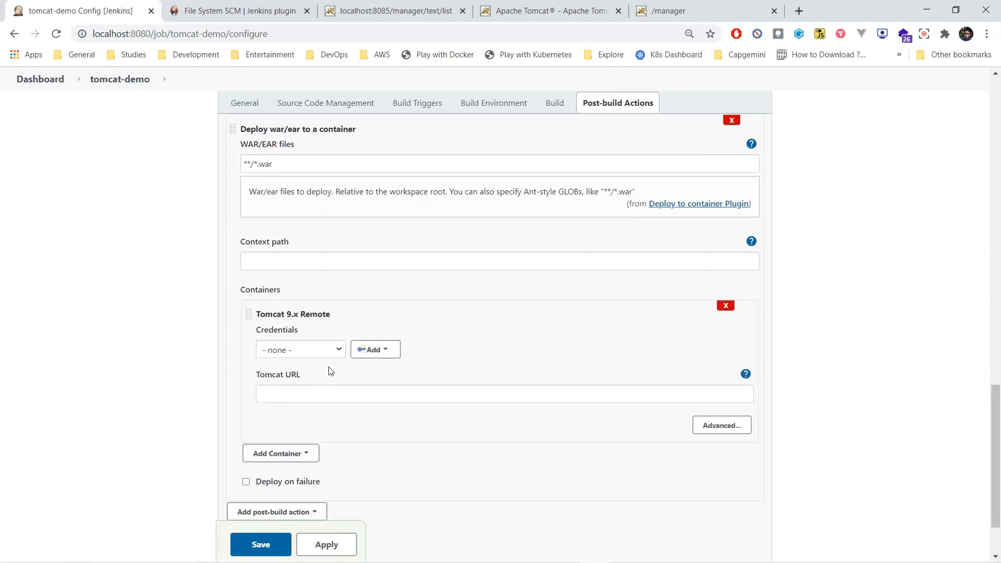
Add a global username-with-password Jenkins credential with username deployer, the account password and ID DepoyerTomcat9.
left_click(385, 352)
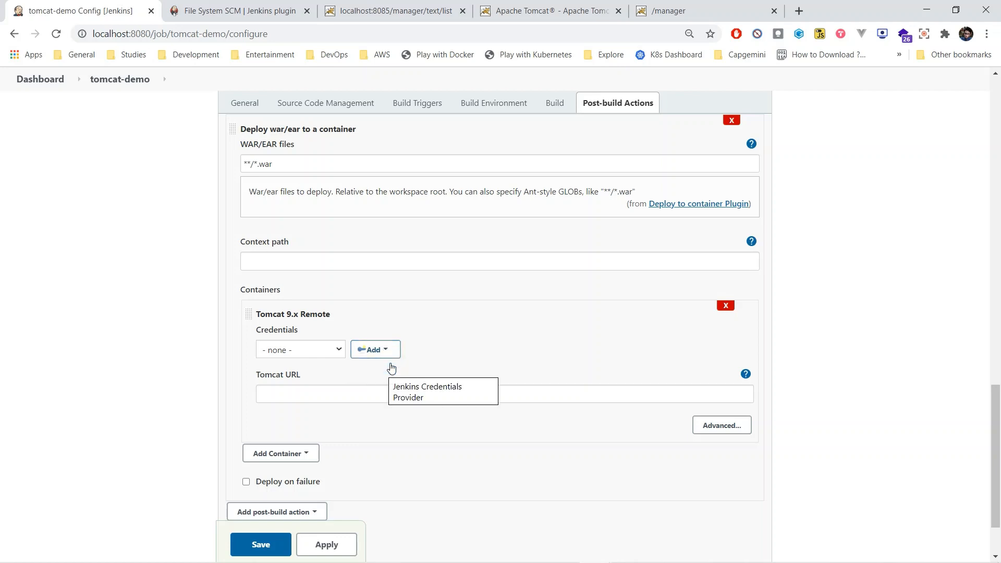
left_click(428, 389)
left_click(347, 345)
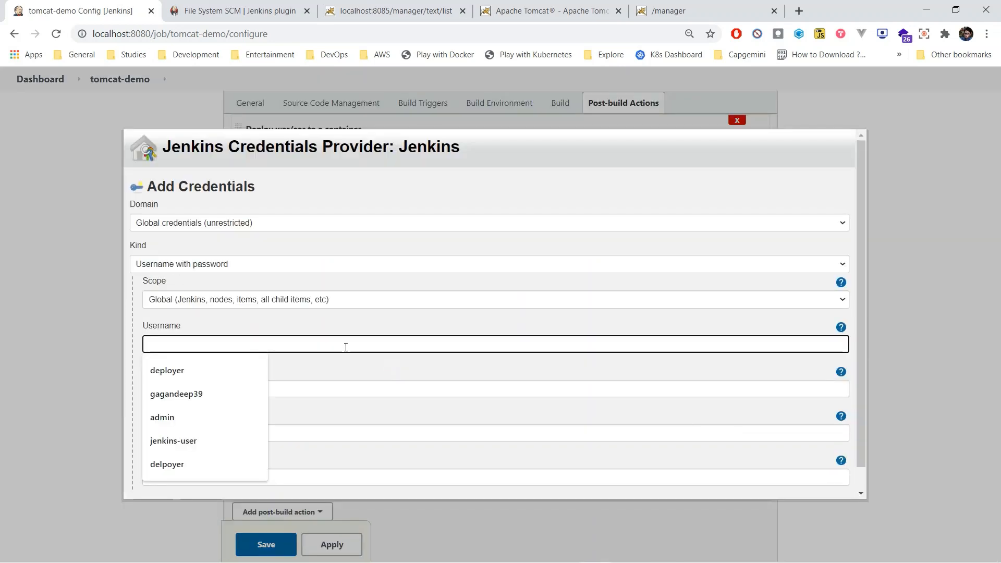
type("deployer")
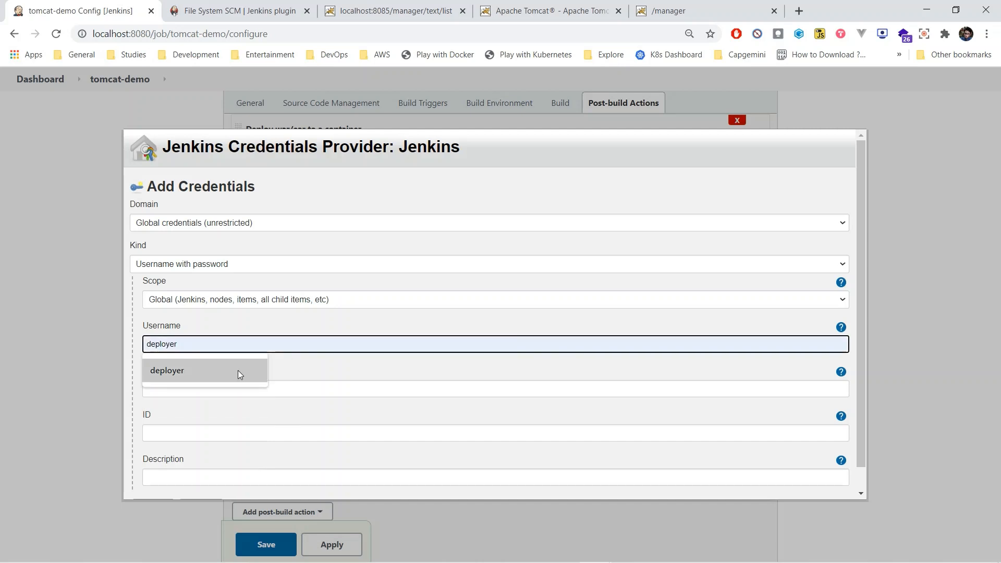
left_click(238, 371)
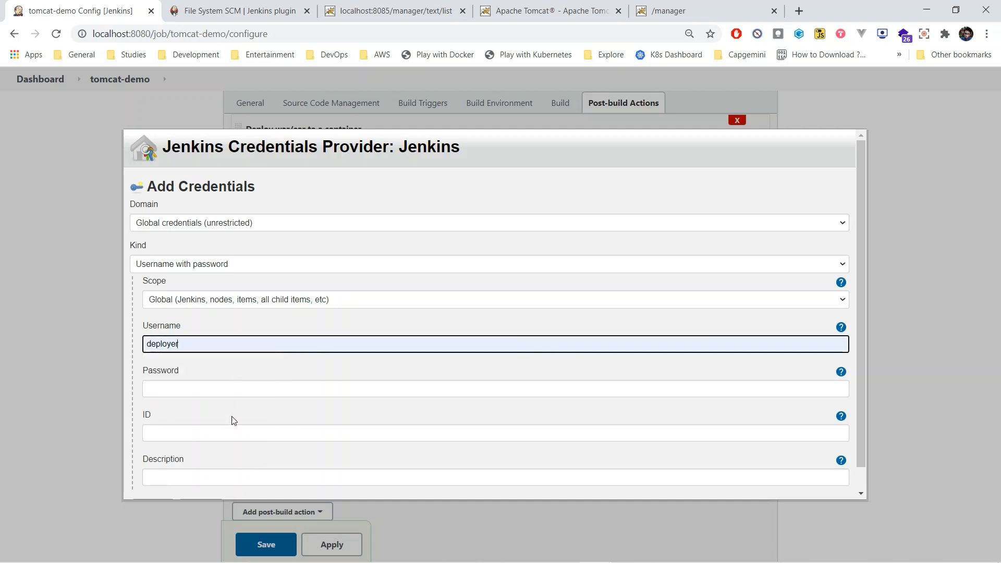
left_click(244, 391)
type("••••")
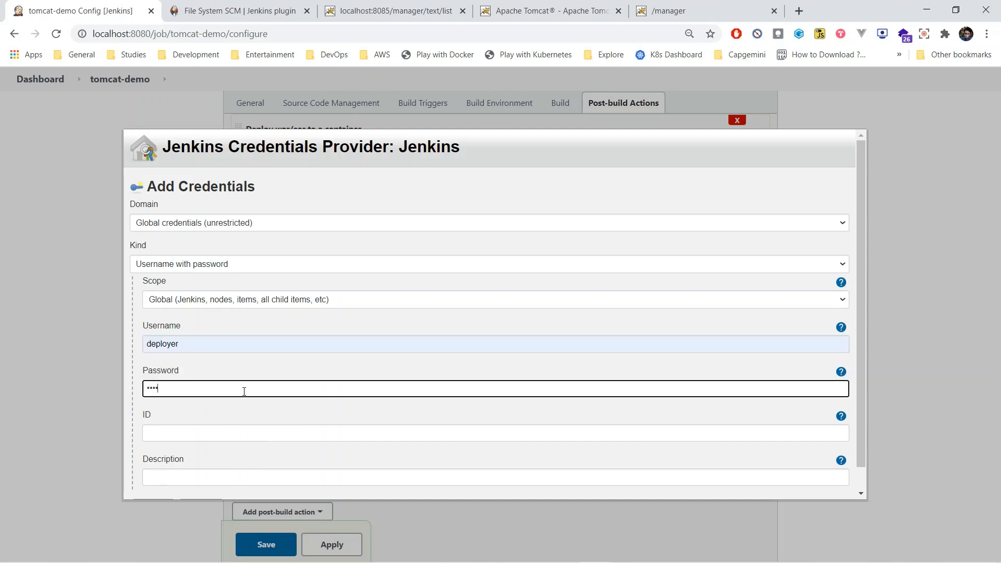
type("••")
left_click(245, 435)
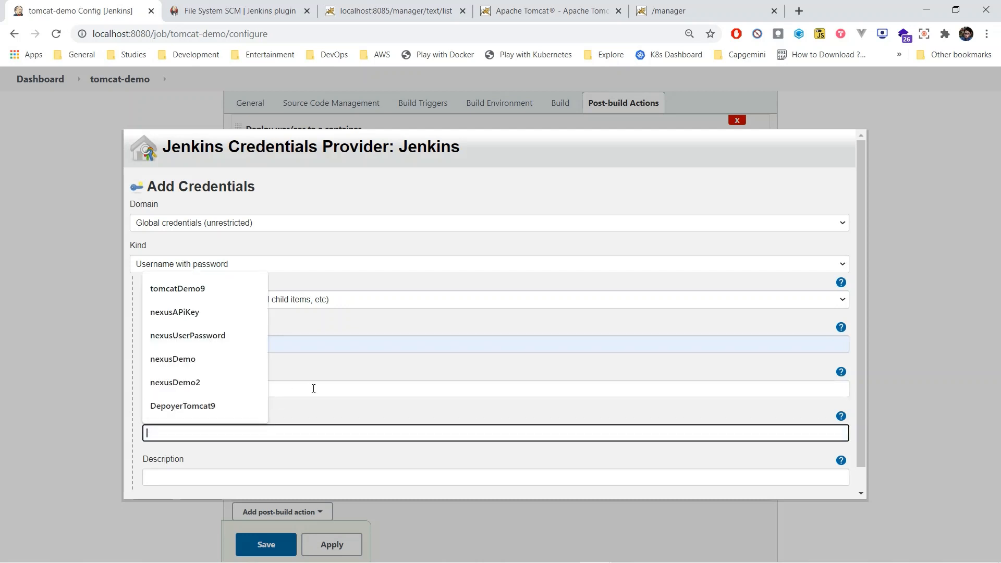
left_click(255, 402)
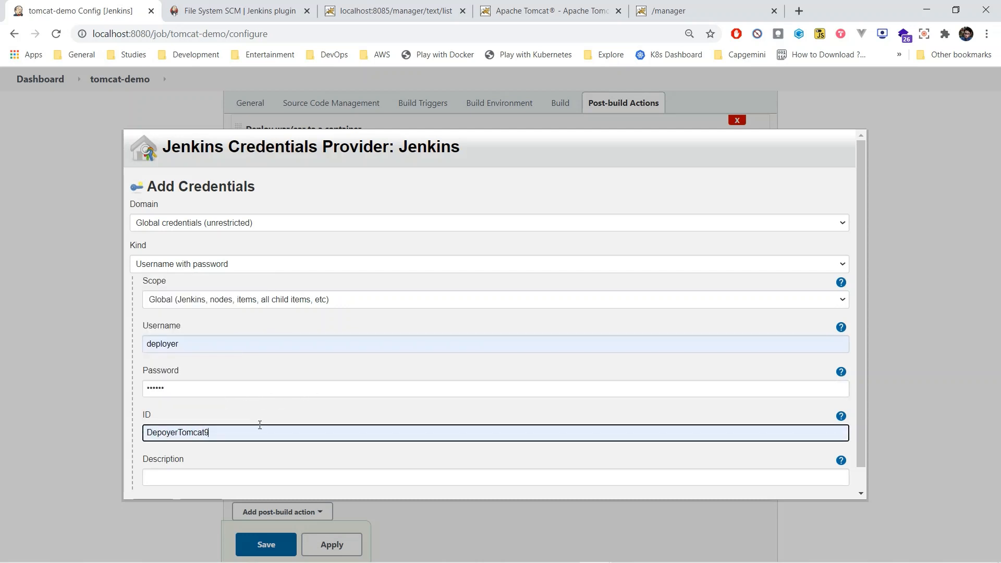
scroll(261, 425, "down", 1)
left_click(167, 493)
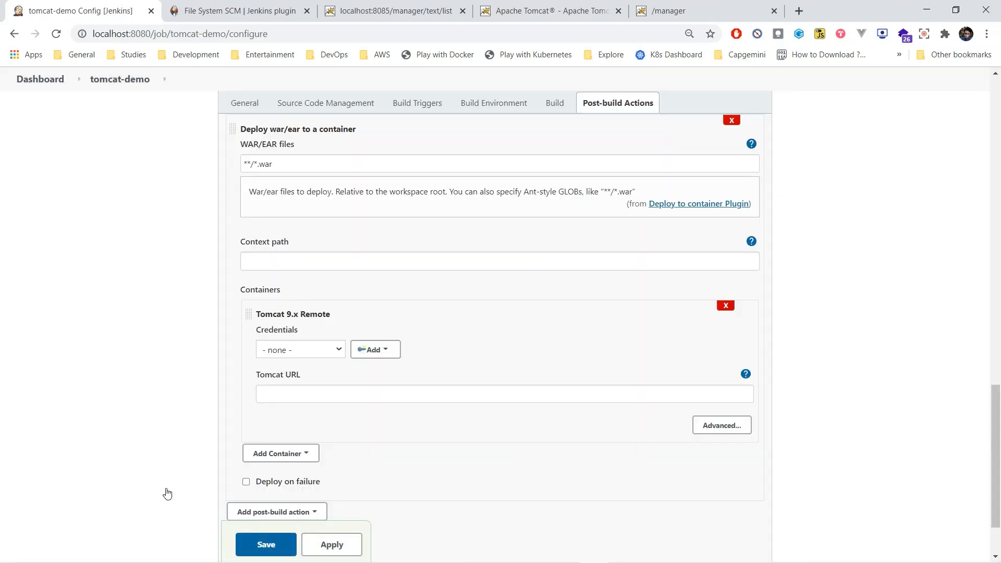
scroll(432, 405, "down", 1)
left_click(333, 285)
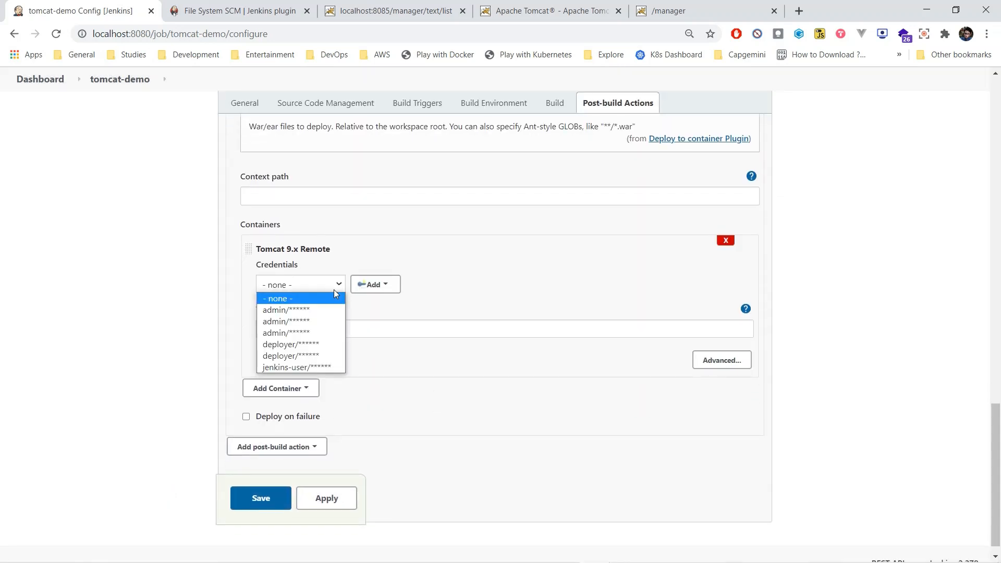
left_click(327, 347)
left_click(308, 328)
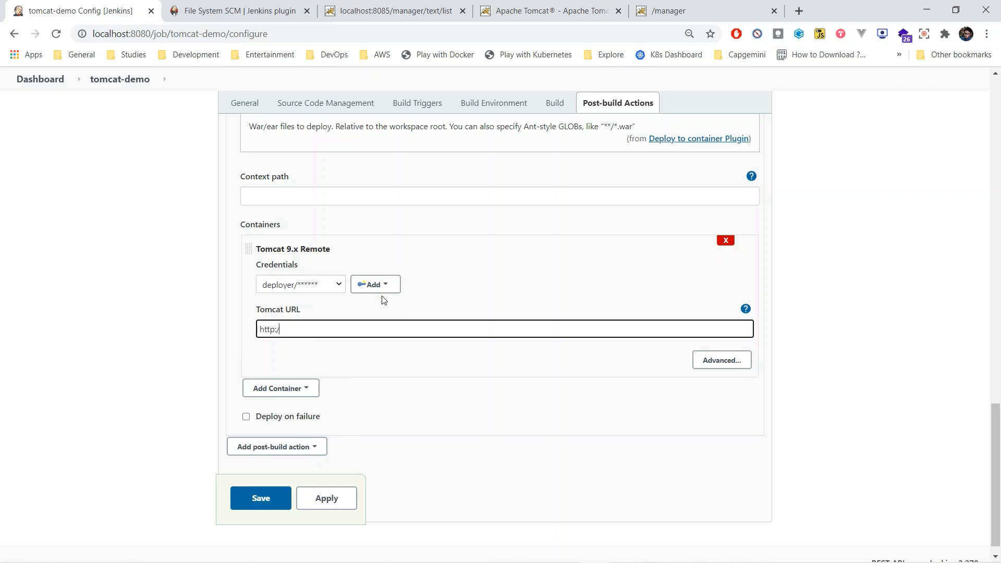
type("http://localhost:8085")
left_click(274, 497)
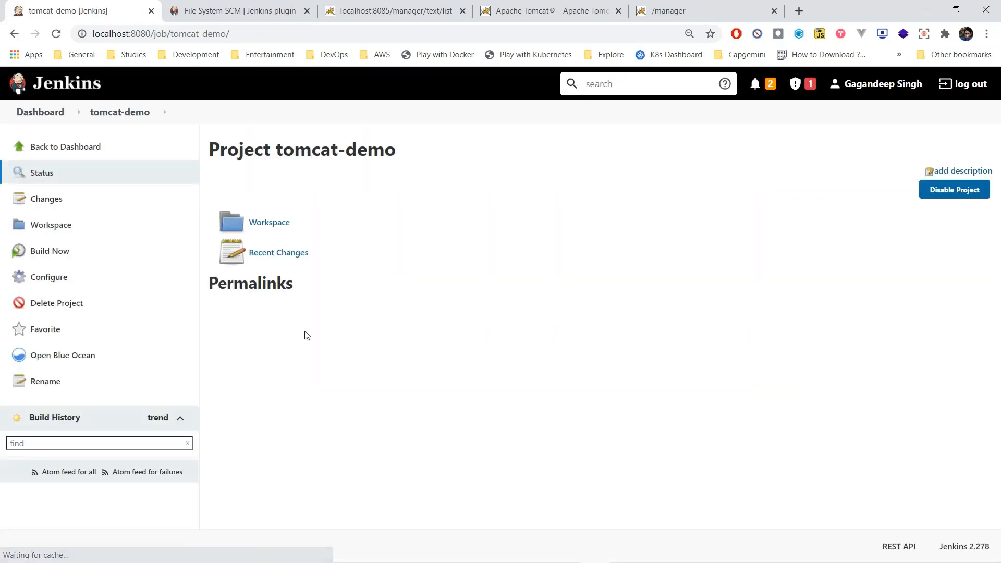
Run a build of tomcat-demo and check the end of build #1's console output for the deployment result.
left_click(57, 252)
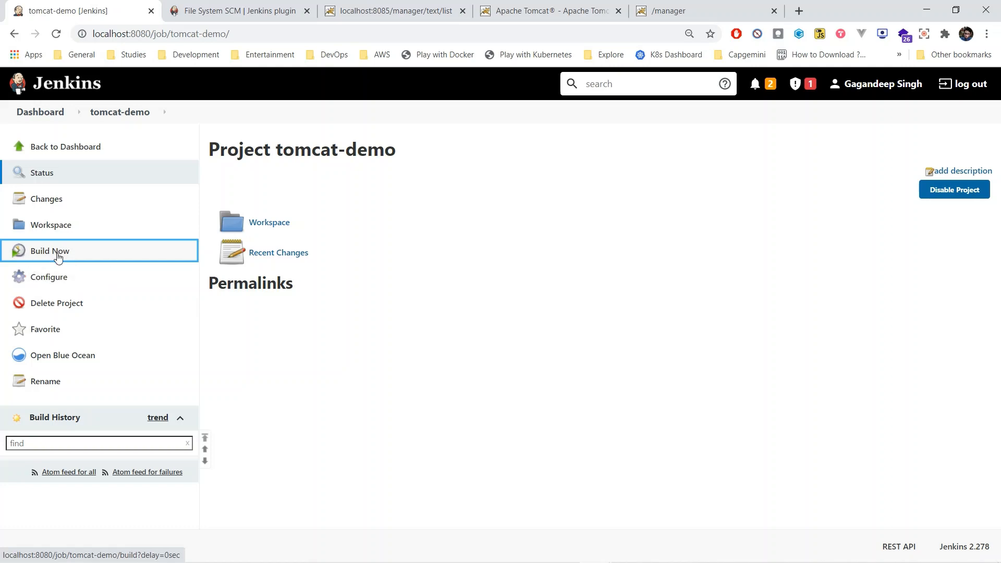
left_click(23, 465)
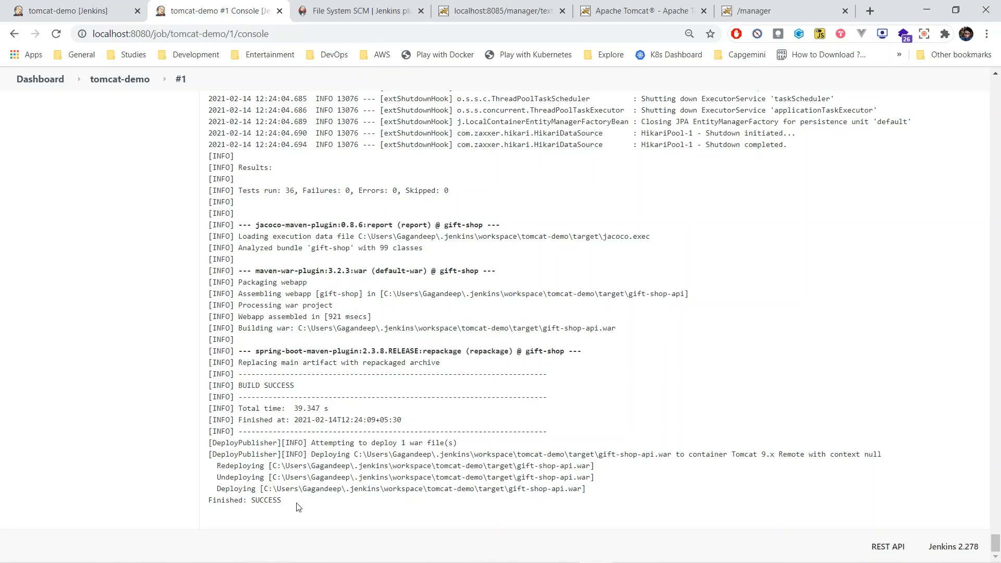
left_click_drag(299, 507, 210, 509)
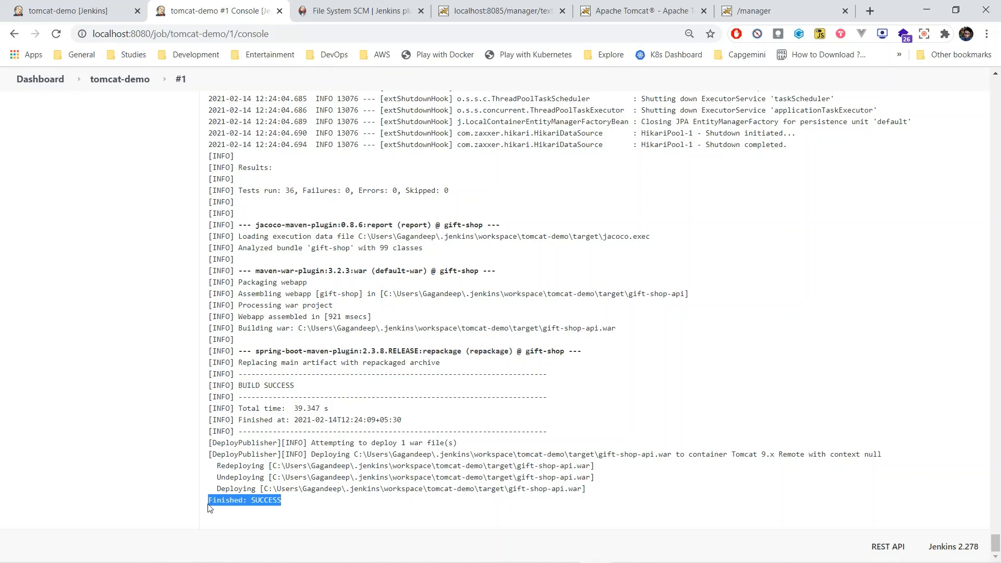
Open the deployed /gift-shop-api application from the Tomcat manager and view its product data at localhost:8085/gift-shop-api/products.
left_click(758, 10)
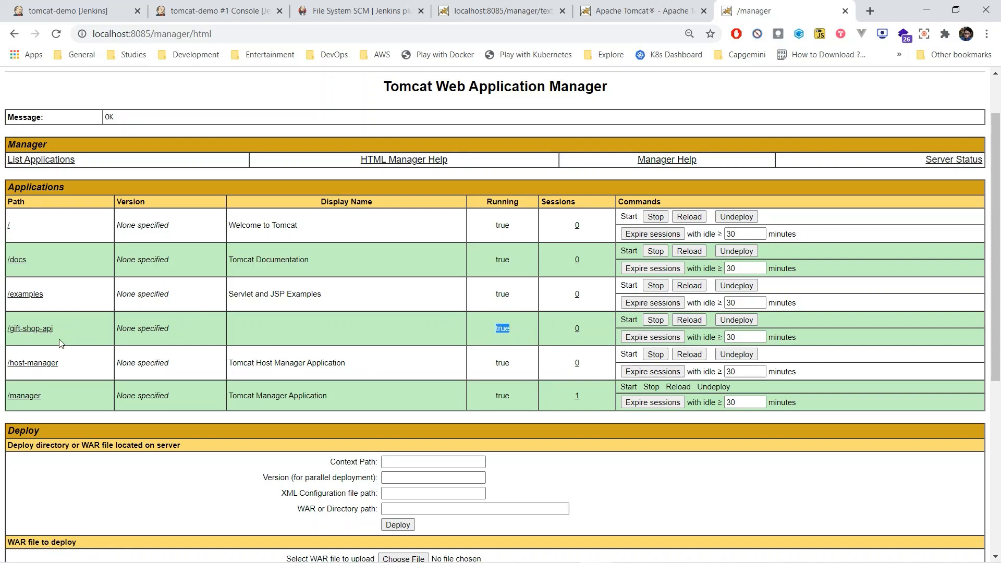
left_click(40, 330)
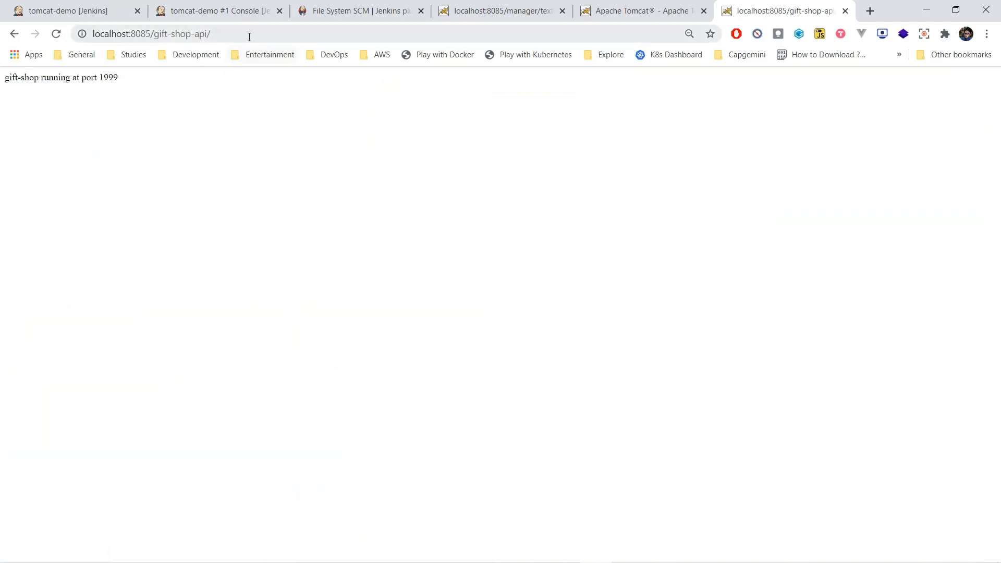
left_click(281, 29)
type("producst")
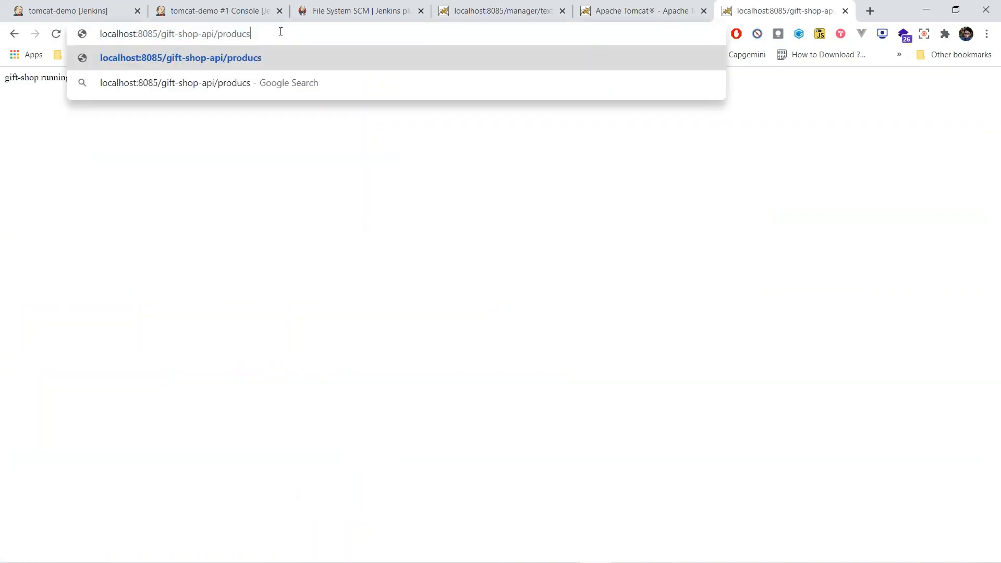
key("BackSpace")
key("BackSpace")
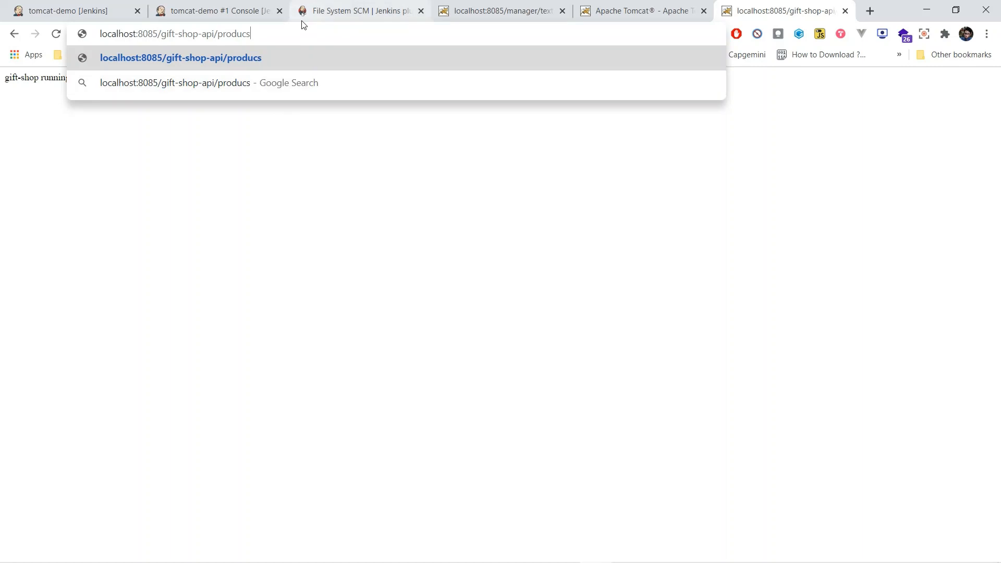
type("ts")
key("Return")
scroll(322, 172, "down", 3)
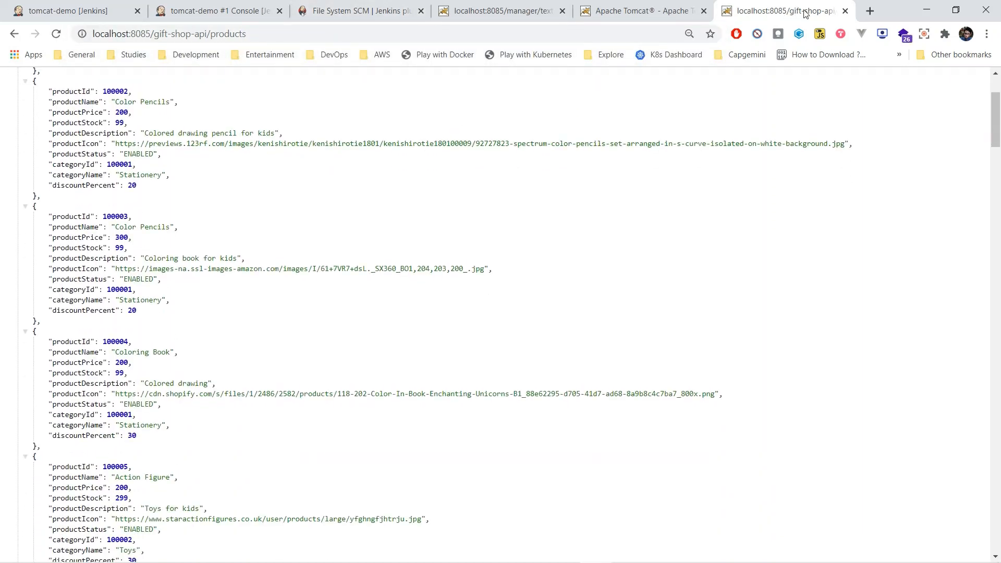
Close the gift-shop API page and return from the build console to the tomcat-demo project page.
key("ctrl+w")
left_click(128, 81)
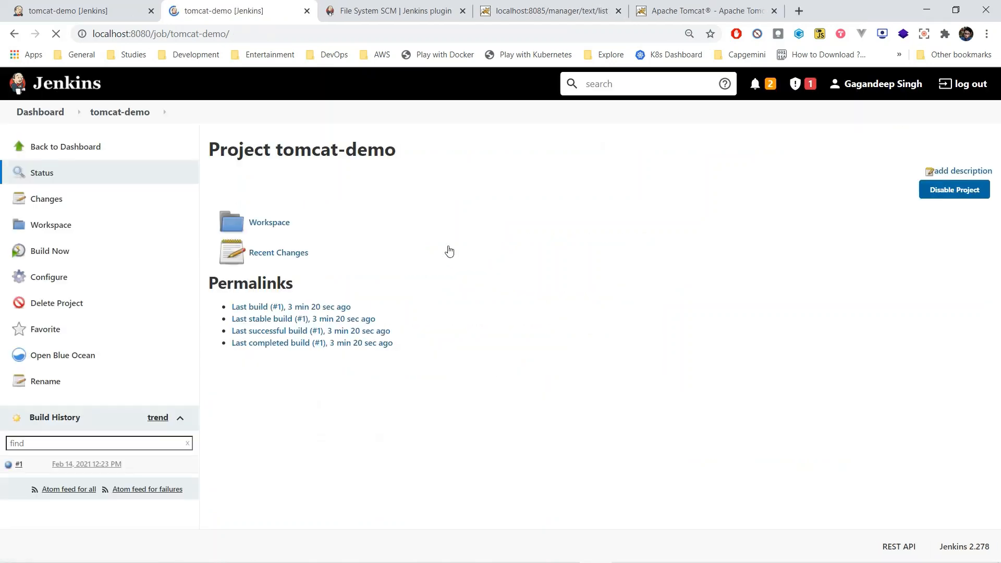